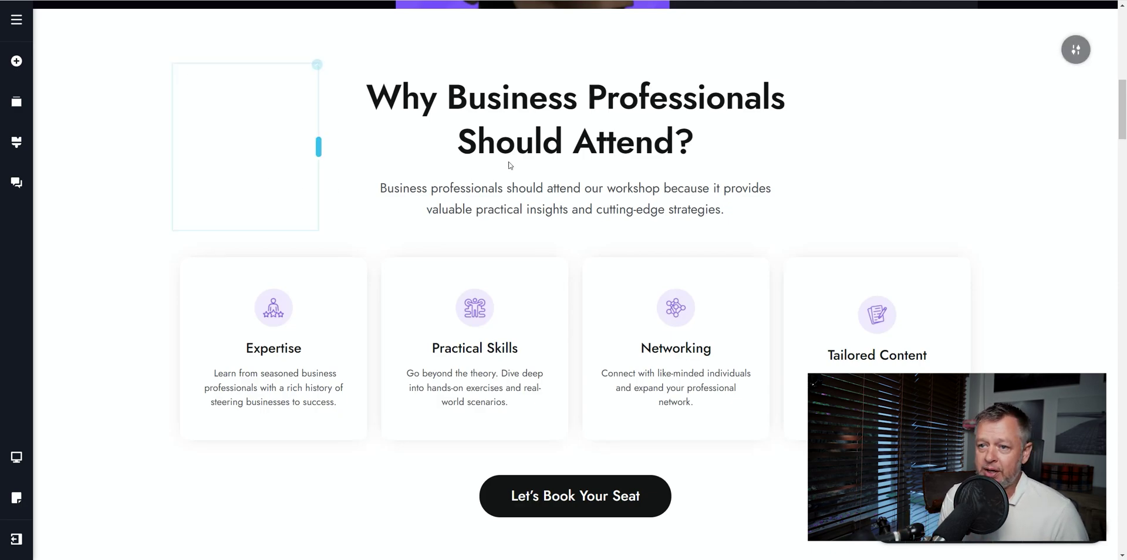
- Examine the AI rewriting and tone options for the paragraph under the "Why Business Professionals Should Attend?" heading
{"action": "left_click", "coordinate": [519, 191]}
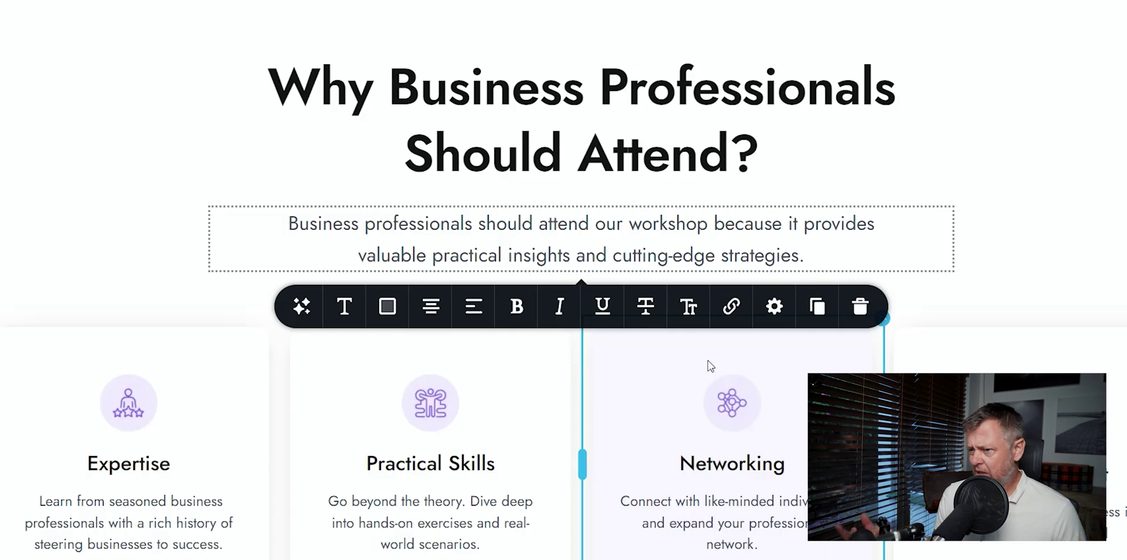
{"action": "scroll", "coordinate": [746, 510], "scroll_direction": "up", "scroll_amount": 12}
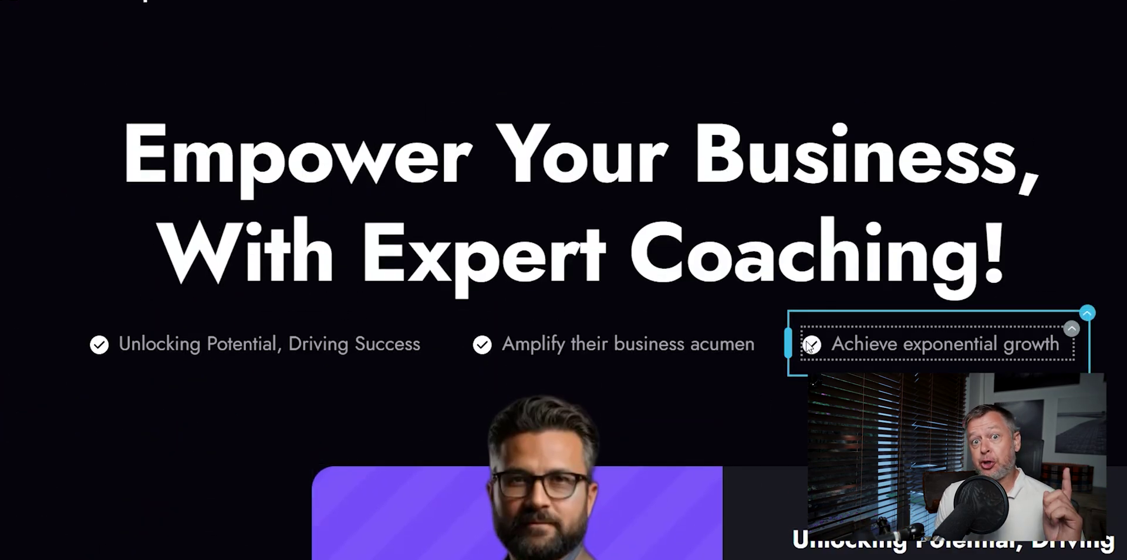
{"action": "scroll", "coordinate": [809, 346], "scroll_direction": "down", "scroll_amount": 4}
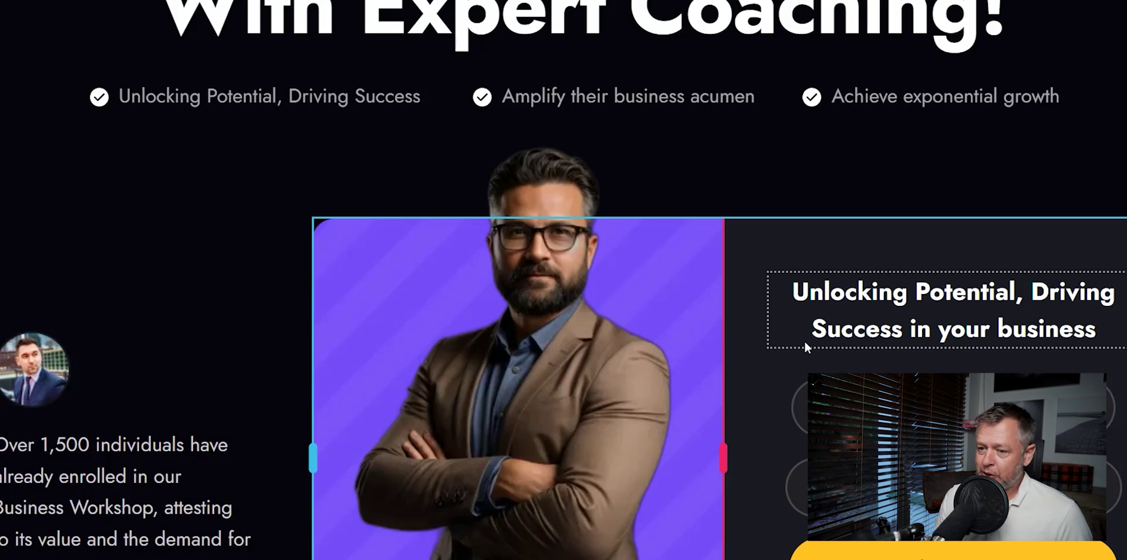
{"action": "scroll", "coordinate": [804, 341], "scroll_direction": "down", "scroll_amount": 8}
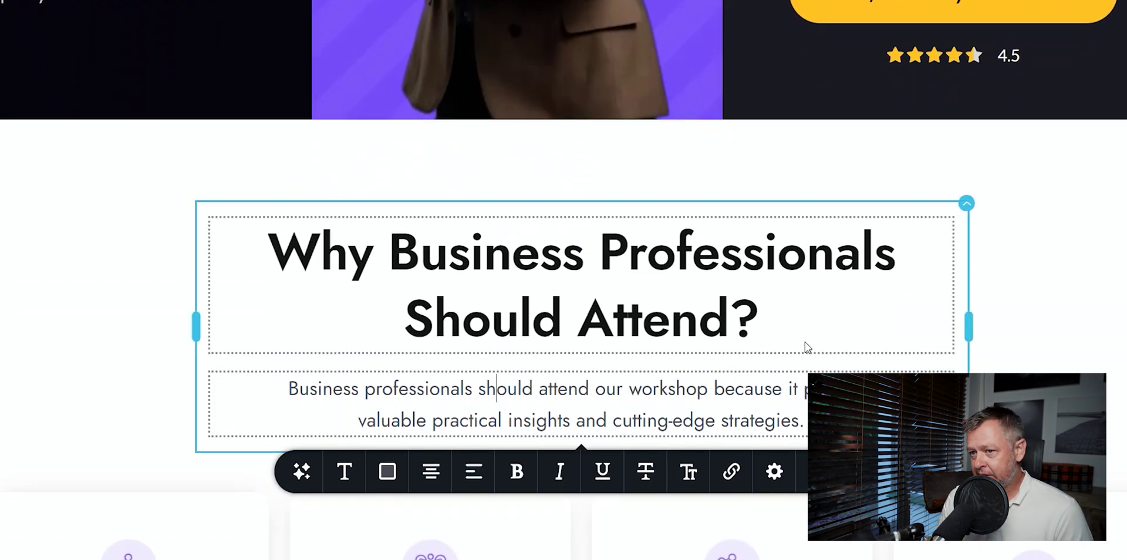
{"action": "scroll", "coordinate": [805, 342], "scroll_direction": "down", "scroll_amount": 1}
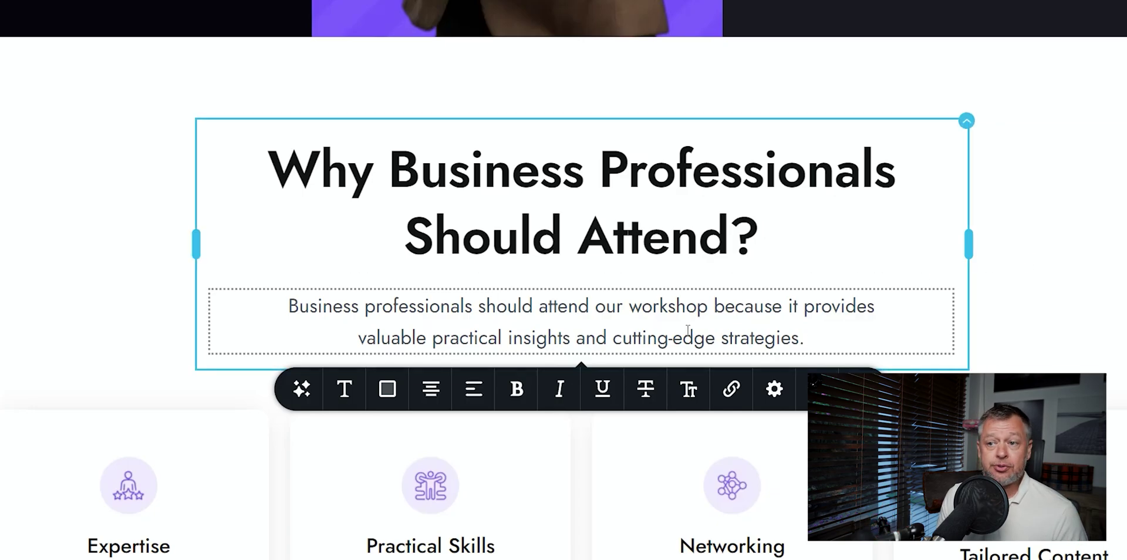
{"action": "left_click", "coordinate": [303, 390]}
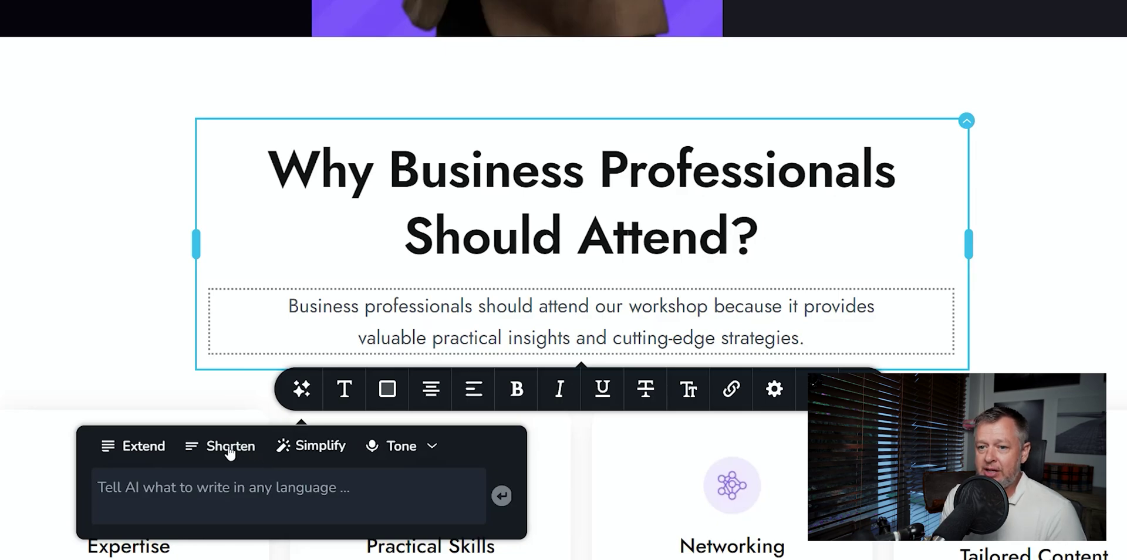
{"action": "left_click", "coordinate": [434, 451]}
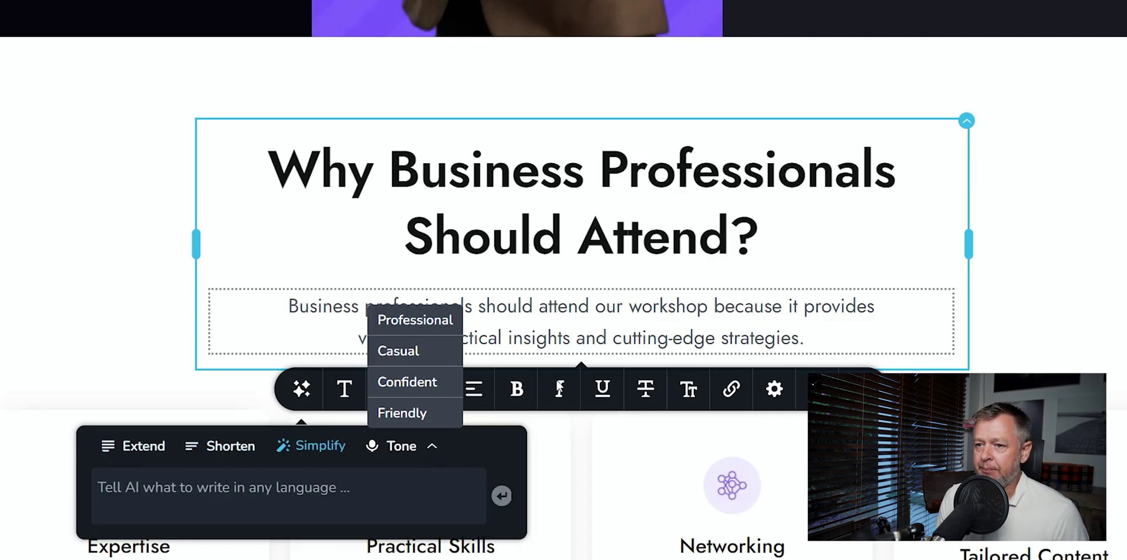
{"action": "left_click", "coordinate": [656, 319]}
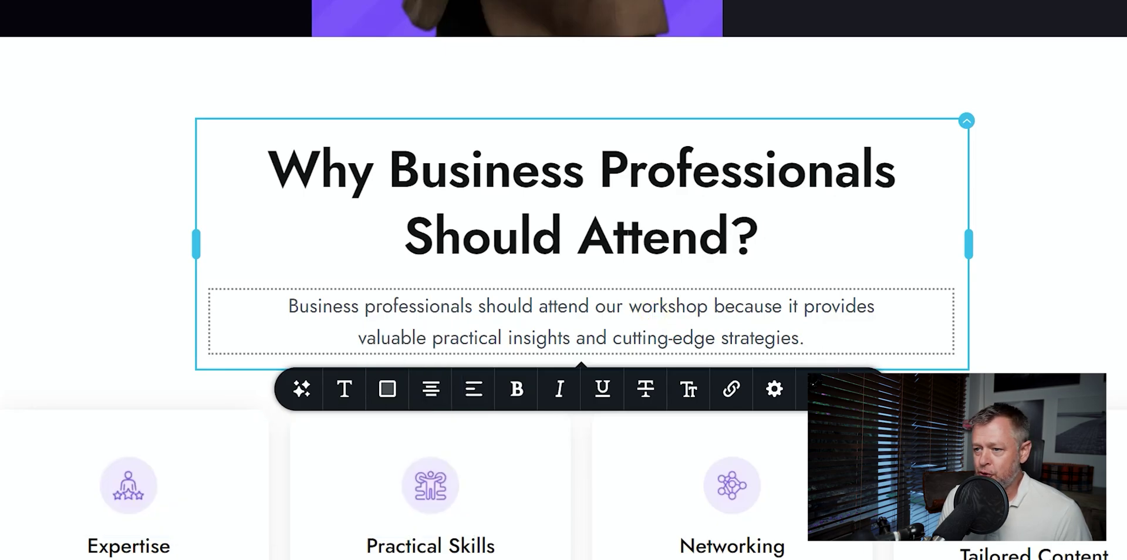
- Duplicate the paragraph under the heading and shorten the copy with the AI text tool
{"action": "left_click", "coordinate": [817, 389]}
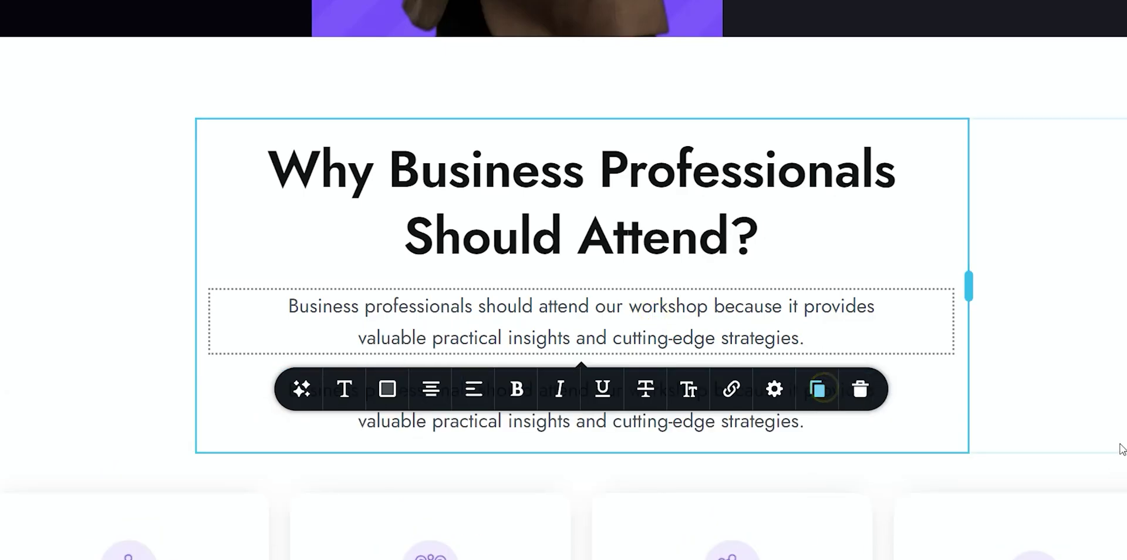
{"action": "left_click", "coordinate": [582, 429]}
{"action": "left_click", "coordinate": [302, 338]}
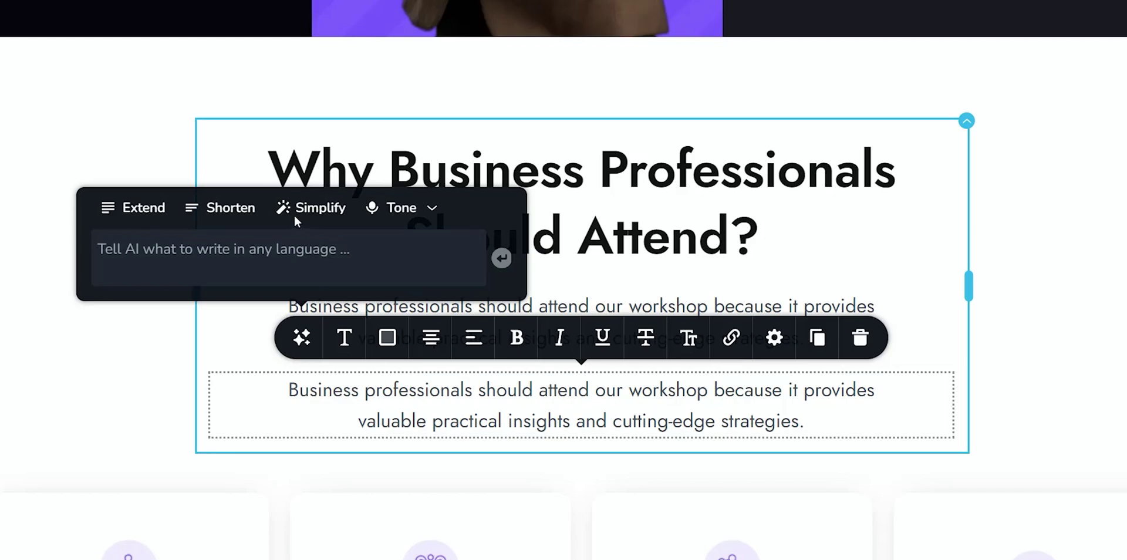
{"action": "left_click", "coordinate": [234, 209]}
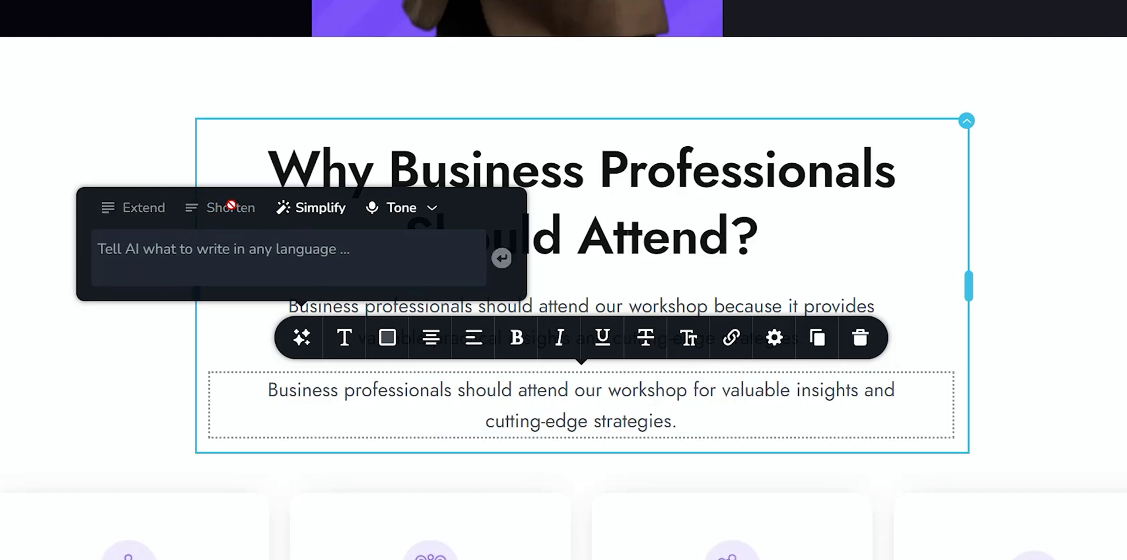
{"action": "left_click", "coordinate": [932, 403]}
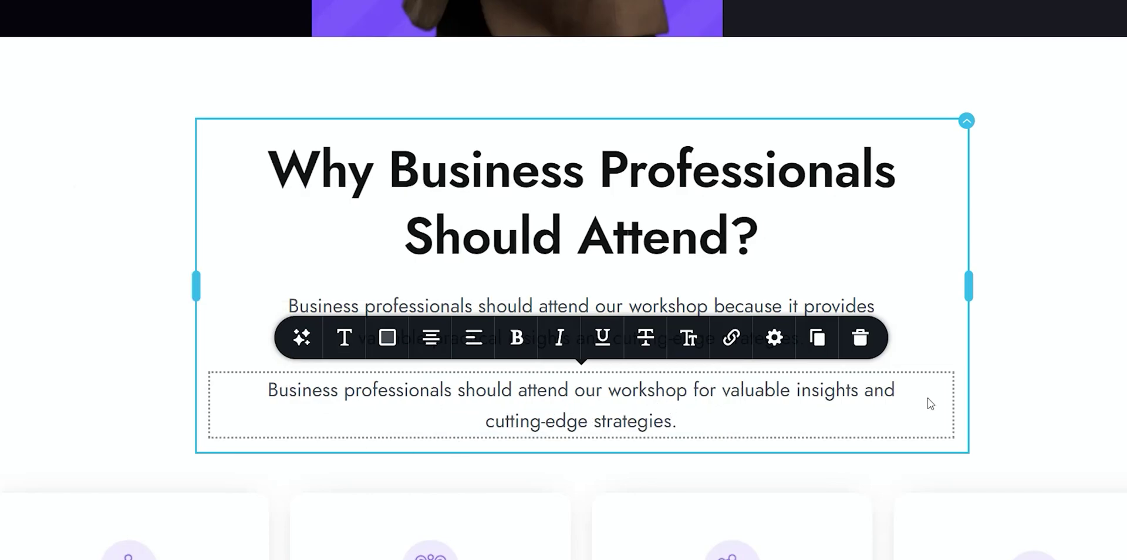
{"action": "left_click", "coordinate": [1080, 414]}
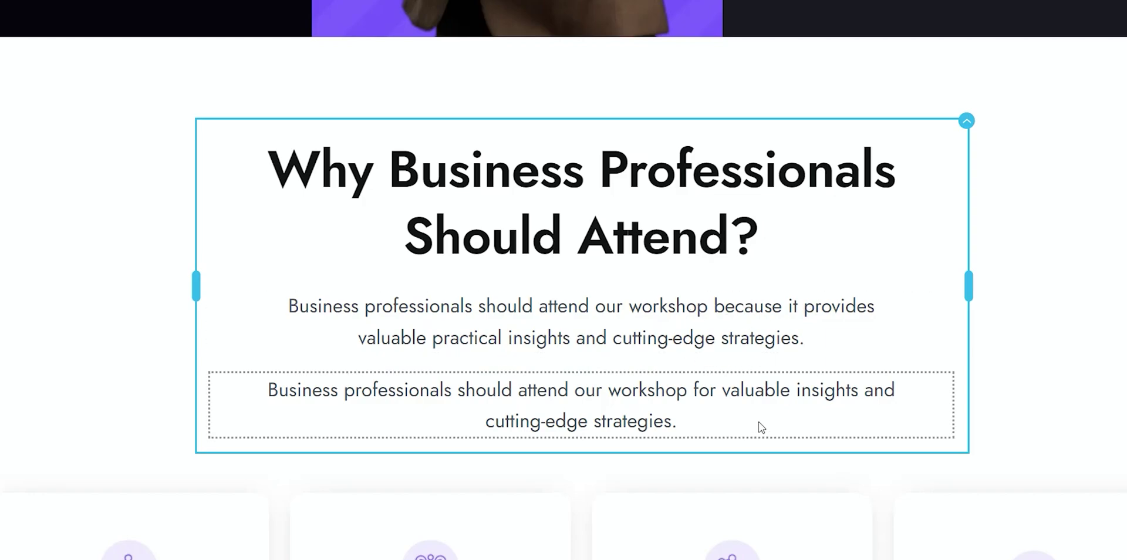
- Duplicate the original paragraph again and simplify this new copy with the AI text tool
{"action": "left_click", "coordinate": [748, 330]}
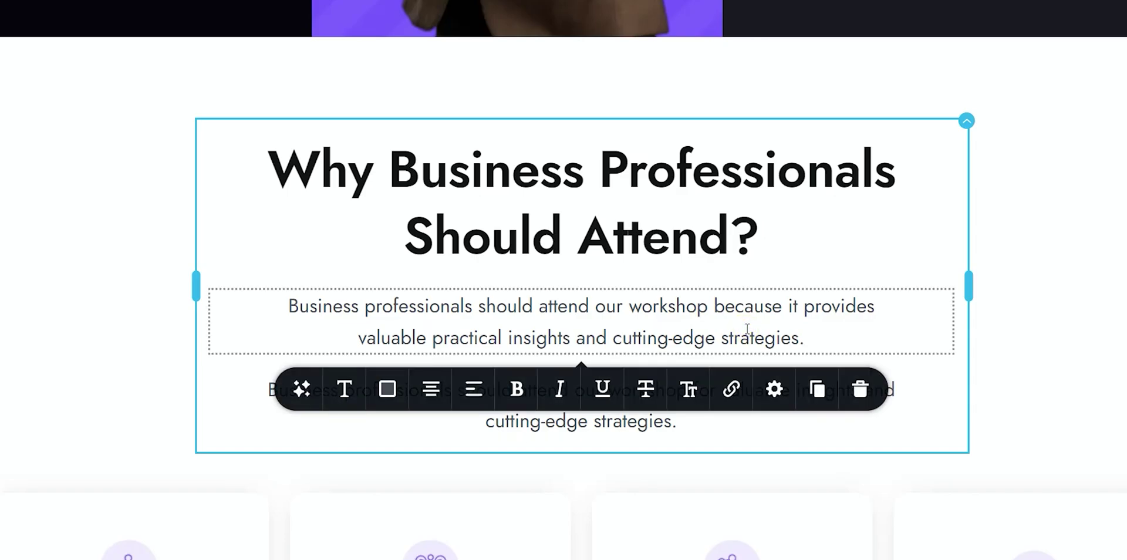
{"action": "left_click", "coordinate": [817, 389]}
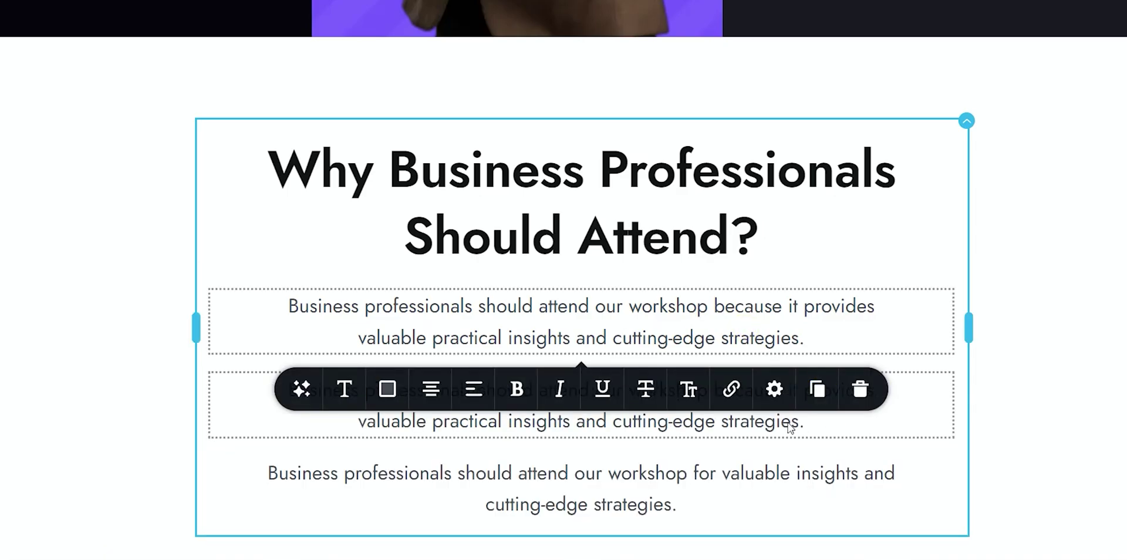
{"action": "scroll", "coordinate": [787, 406], "scroll_direction": "down", "scroll_amount": 2}
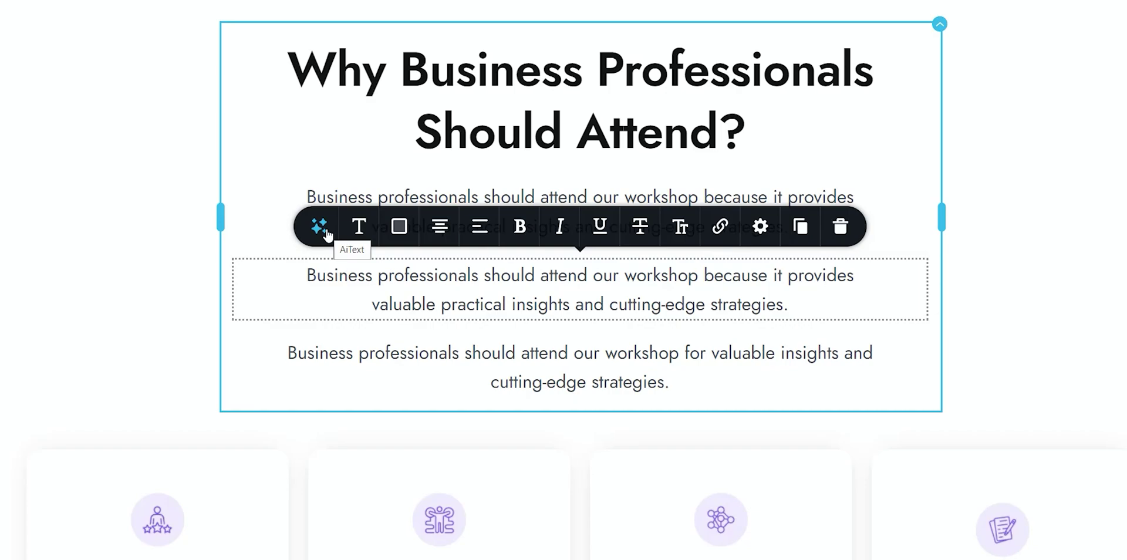
{"action": "left_click", "coordinate": [324, 232]}
{"action": "left_click", "coordinate": [322, 110]}
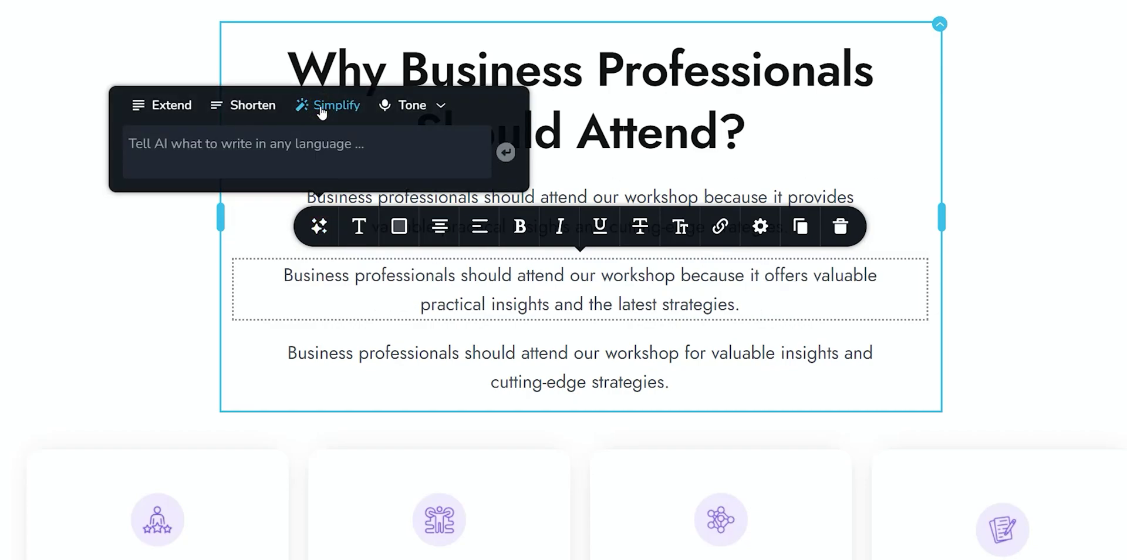
{"action": "left_click", "coordinate": [1065, 301]}
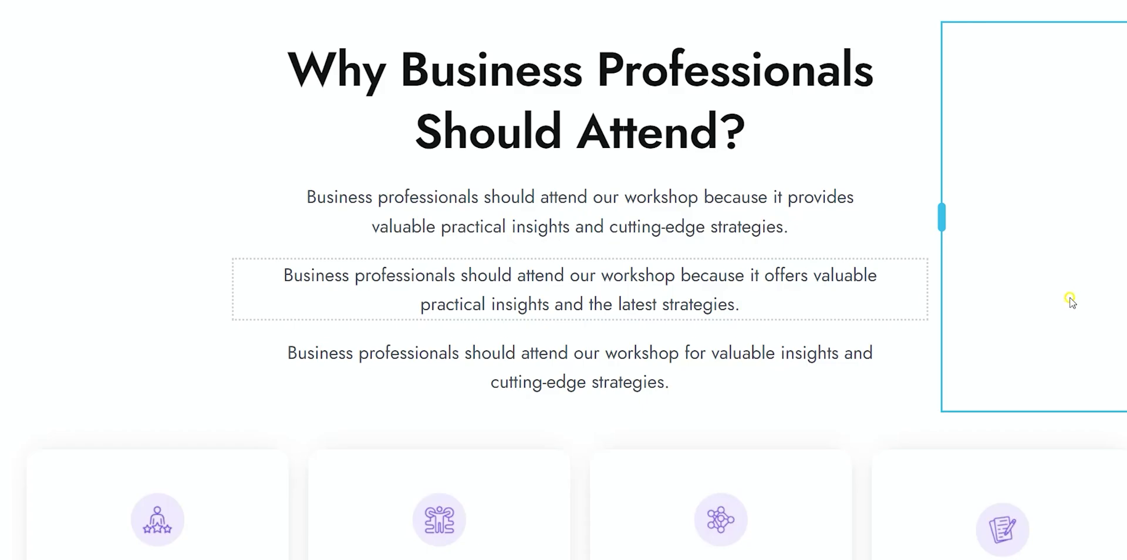
- Make another duplicate of the original paragraph and rewrite it with AI in the Confident tone
{"action": "left_click", "coordinate": [710, 309]}
{"action": "left_click", "coordinate": [643, 372]}
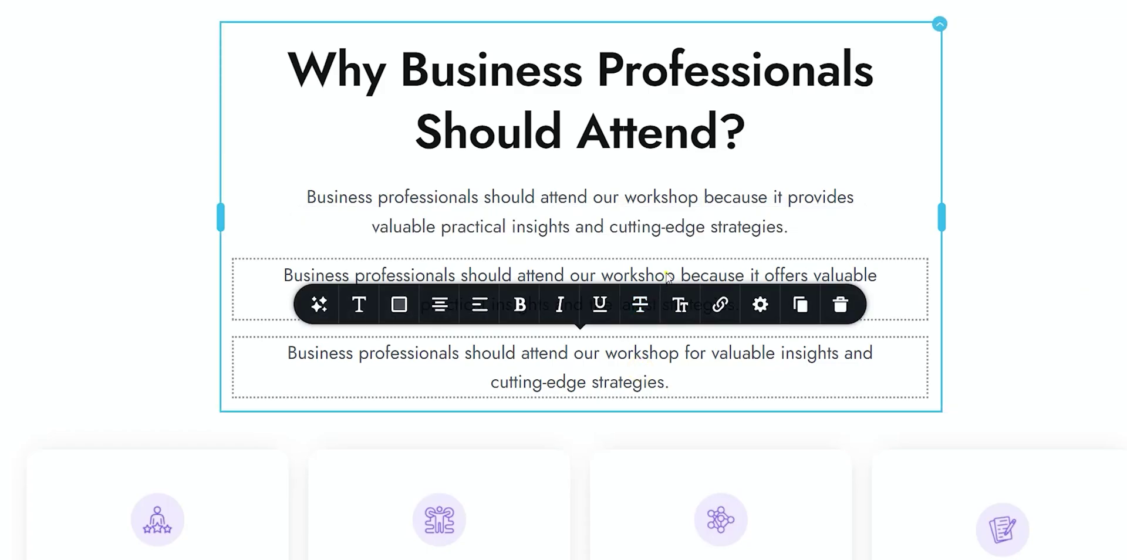
{"action": "left_click", "coordinate": [668, 279]}
{"action": "left_click", "coordinate": [685, 194]}
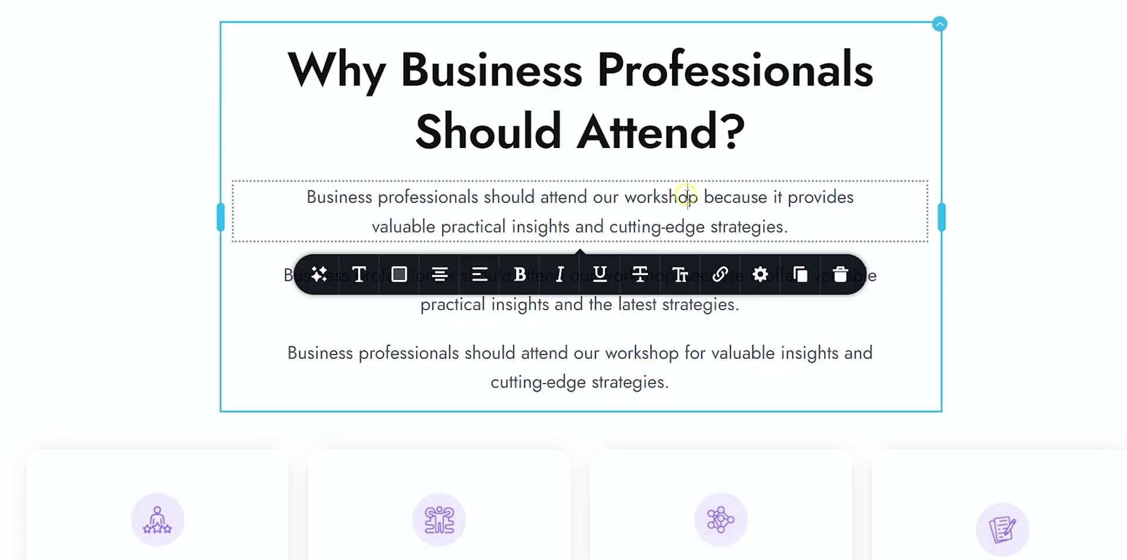
{"action": "left_click", "coordinate": [809, 290]}
{"action": "left_click", "coordinate": [319, 227]}
{"action": "left_click", "coordinate": [411, 108]}
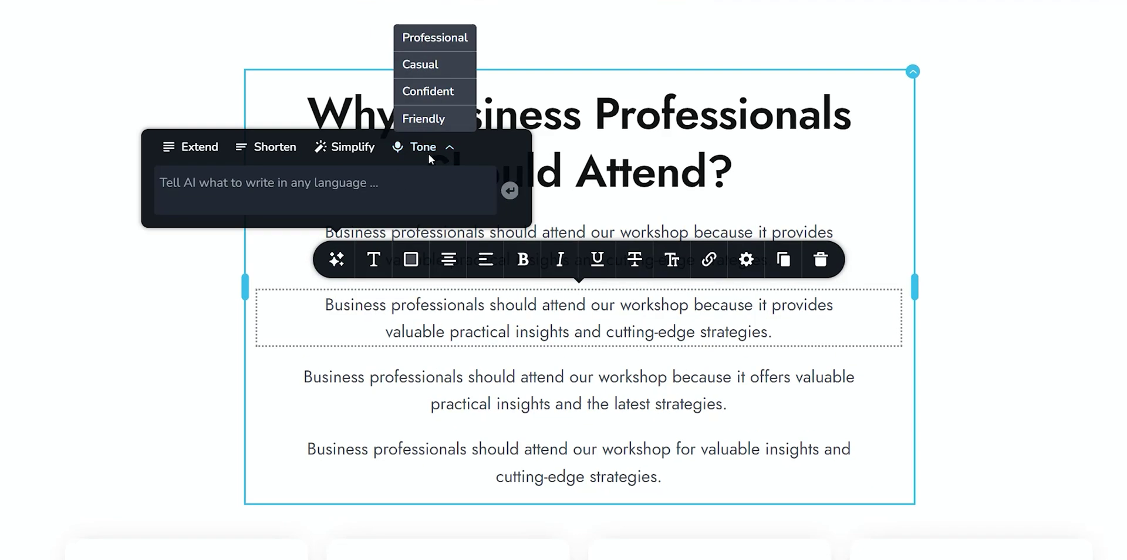
{"action": "left_click", "coordinate": [421, 93]}
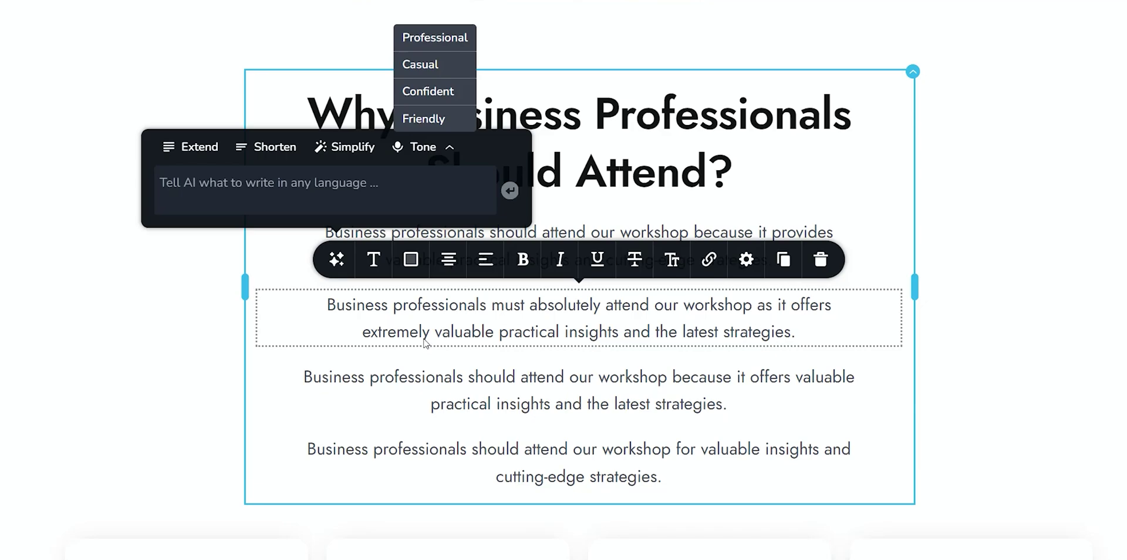
{"action": "left_click", "coordinate": [863, 251]}
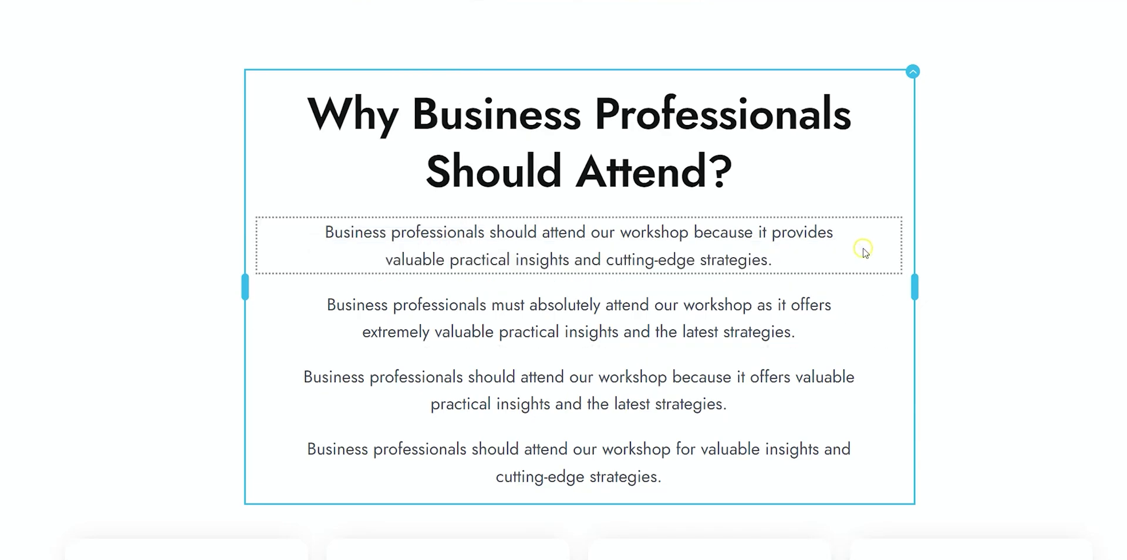
- Delete the confident, simplified and shortened copies, keeping only the original paragraph under the heading
{"action": "left_click", "coordinate": [812, 302]}
{"action": "left_click", "coordinate": [830, 261]}
{"action": "left_click", "coordinate": [796, 319]}
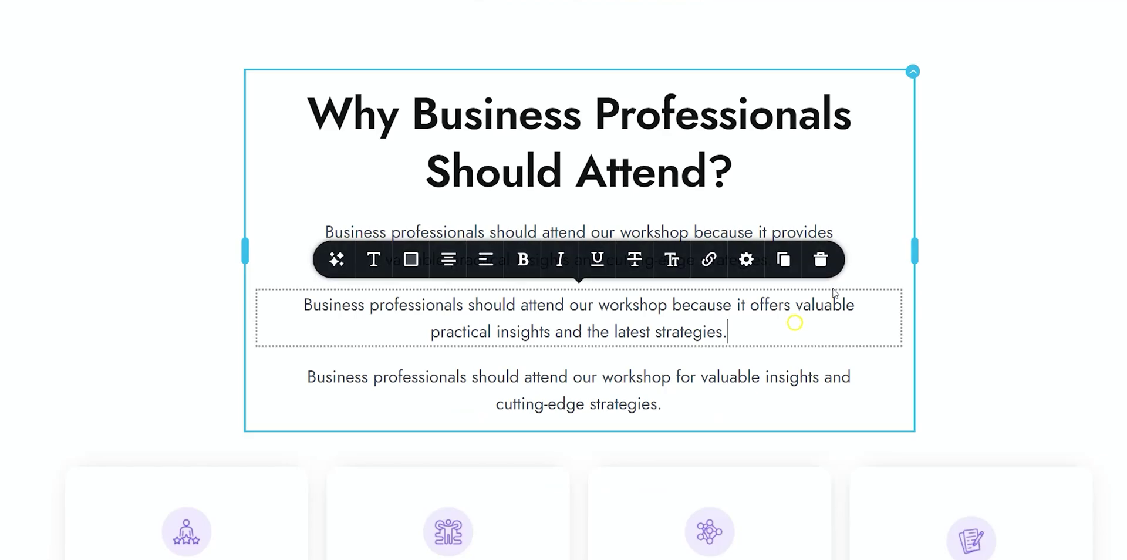
{"action": "left_click", "coordinate": [820, 259]}
{"action": "left_click", "coordinate": [816, 306]}
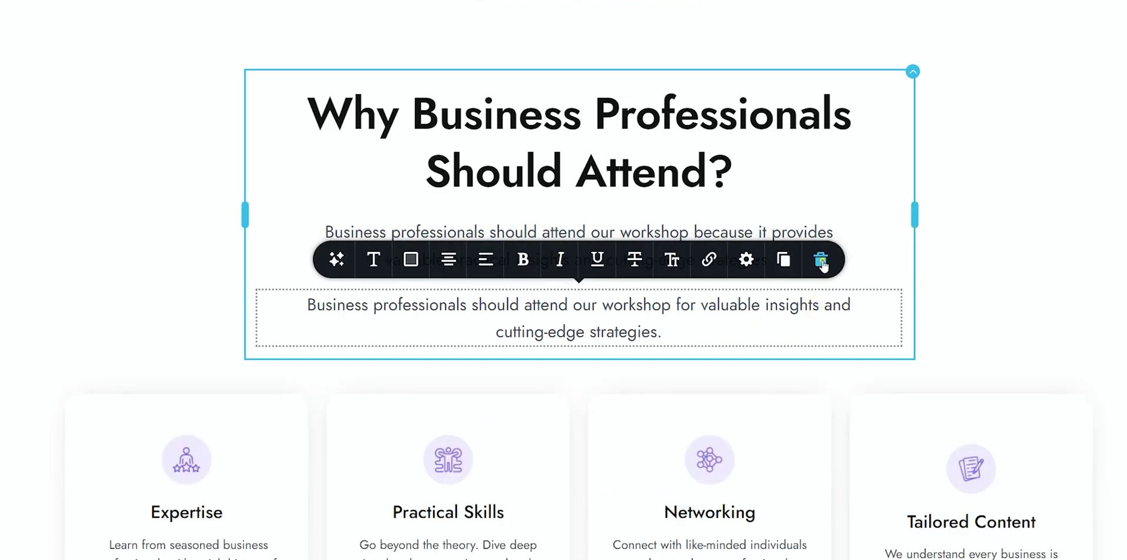
{"action": "left_click", "coordinate": [820, 259]}
- Duplicate the original paragraph and prompt the AI on the copy: "Write a tagline for my coaching business and why business professionals should attend my course."
{"action": "left_click", "coordinate": [834, 236]}
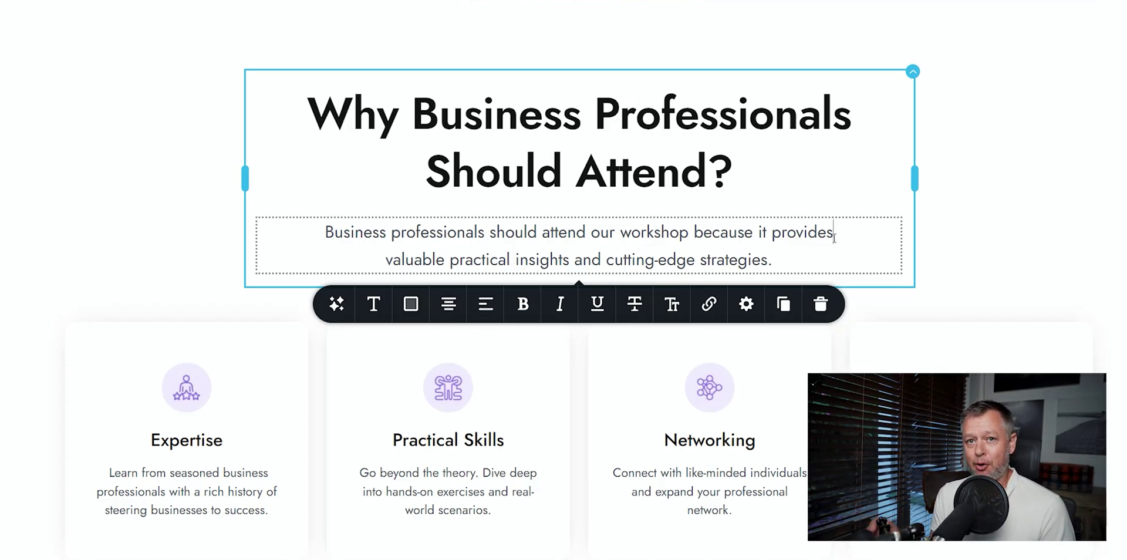
{"action": "left_click", "coordinate": [784, 304]}
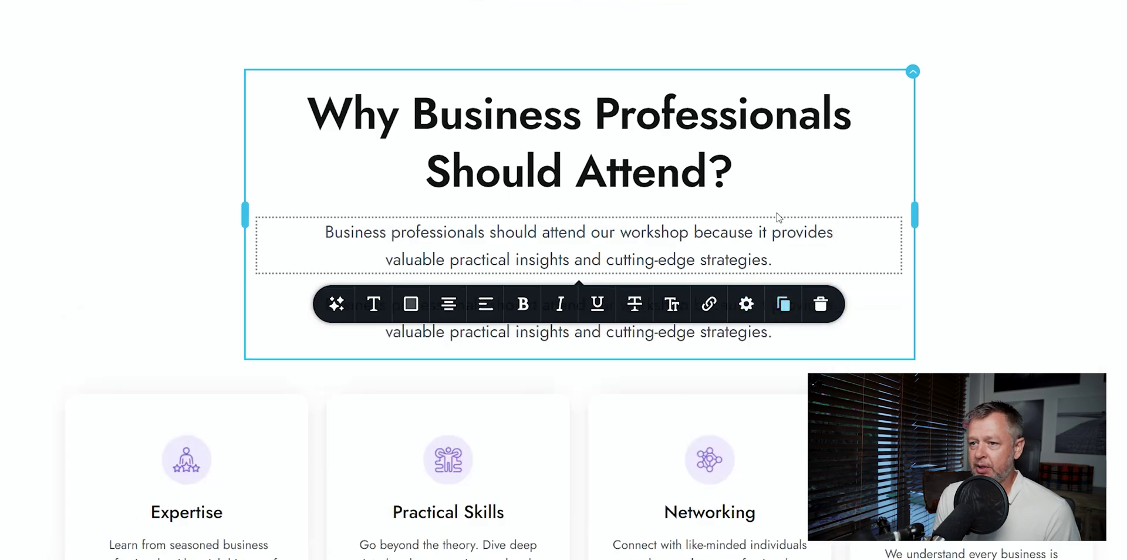
{"action": "left_click", "coordinate": [631, 342]}
{"action": "left_click", "coordinate": [337, 258]}
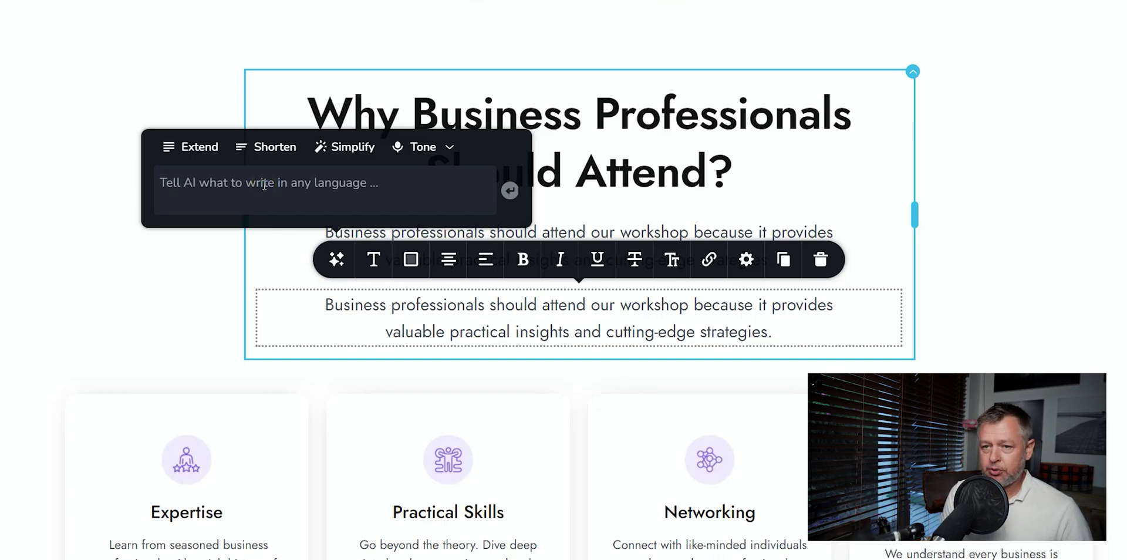
{"action": "type", "text": "Write "}
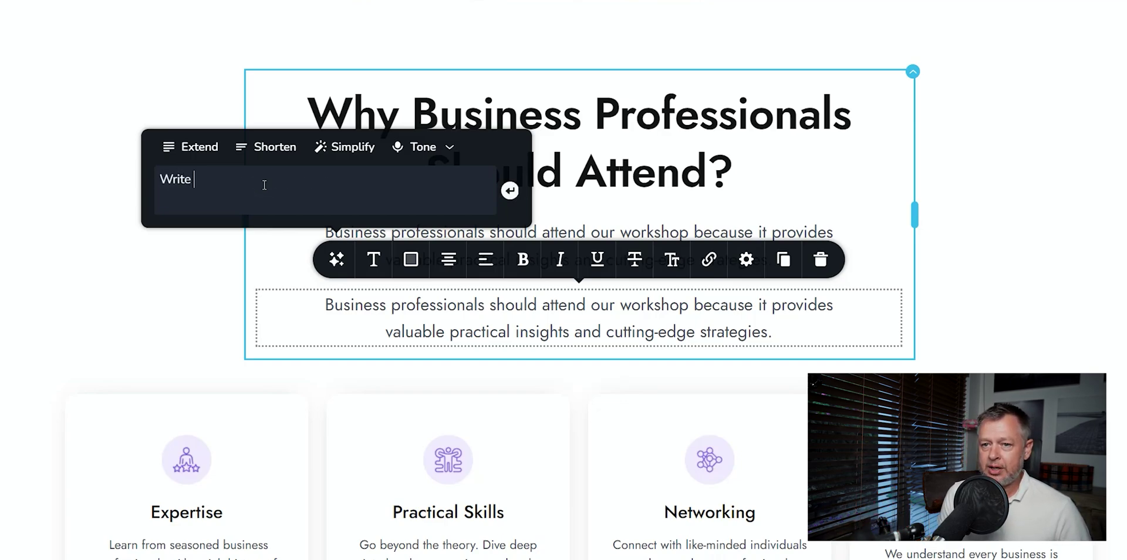
{"action": "type", "text": "a tagline for my coaching business and wh"}
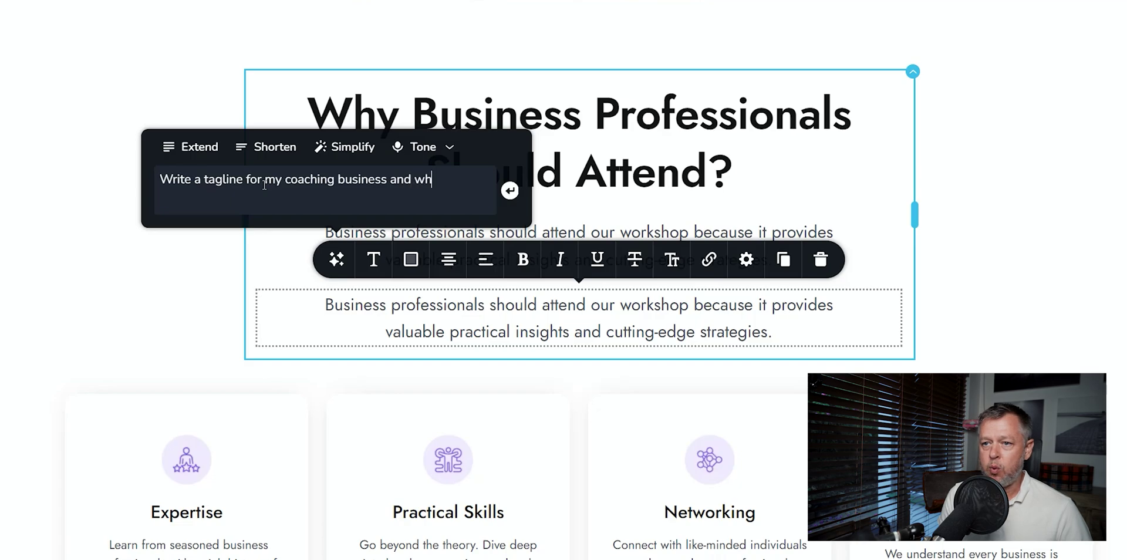
{"action": "type", "text": "y business professionals should attend my course."}
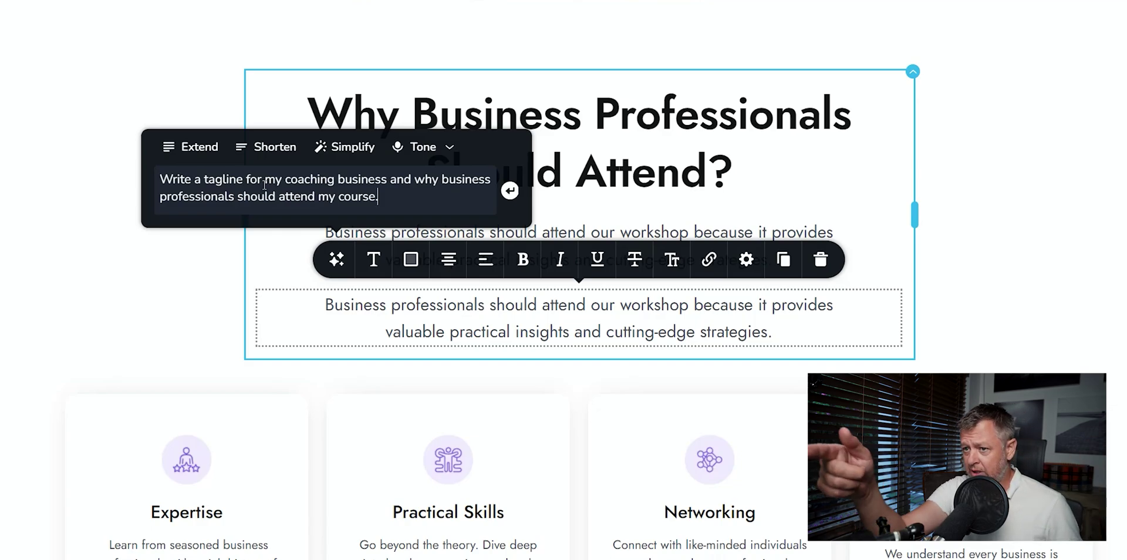
{"action": "key", "text": "Return"}
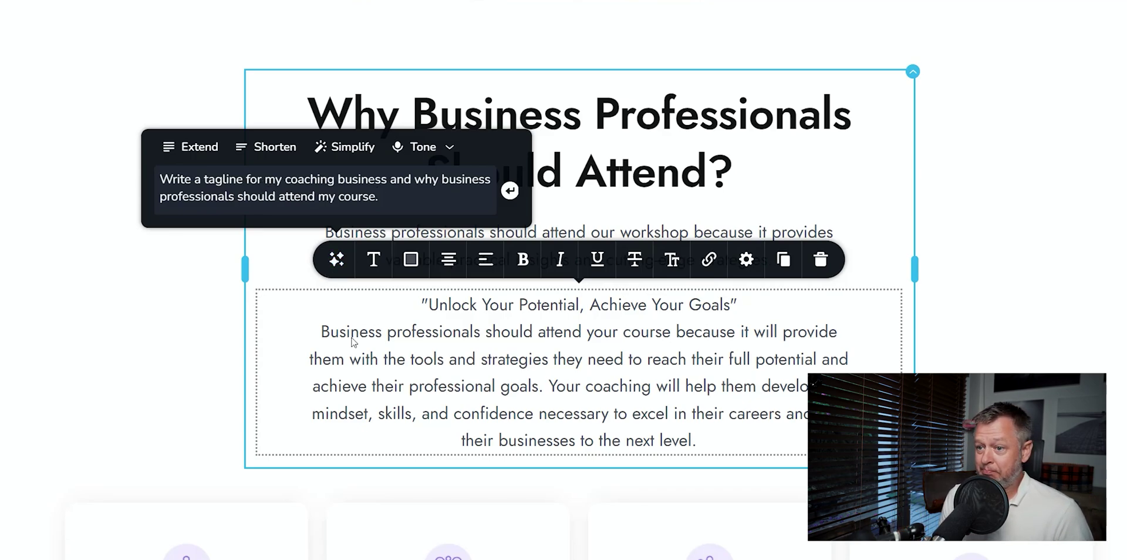
- Prompt the AI on the generated text: "Write a tagline why professional business people should attend my course."
{"action": "left_click", "coordinate": [322, 336]}
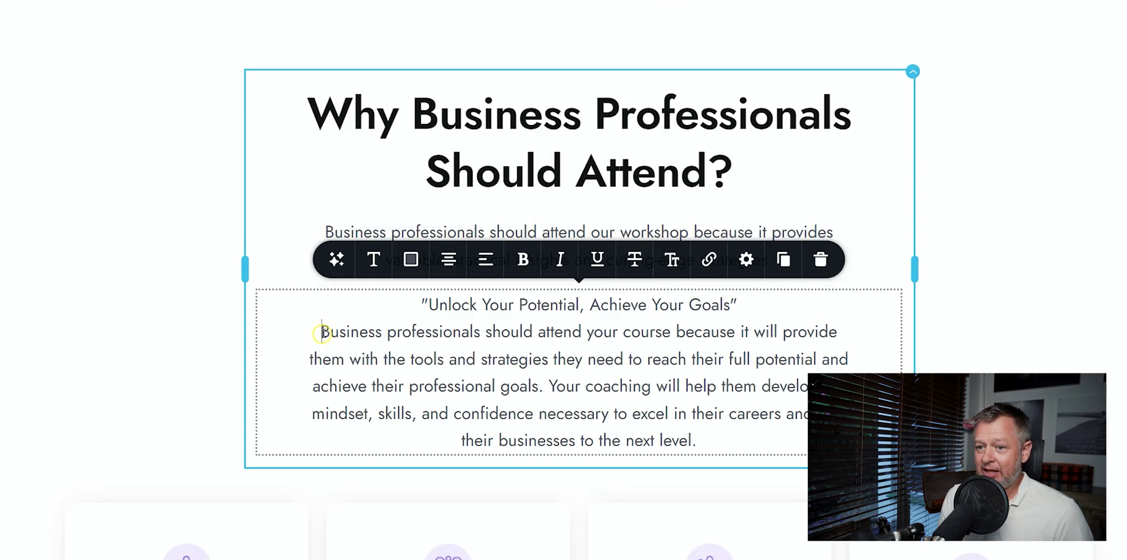
{"action": "left_click_drag", "start_coordinate": [321, 332], "coordinate": [697, 447]}
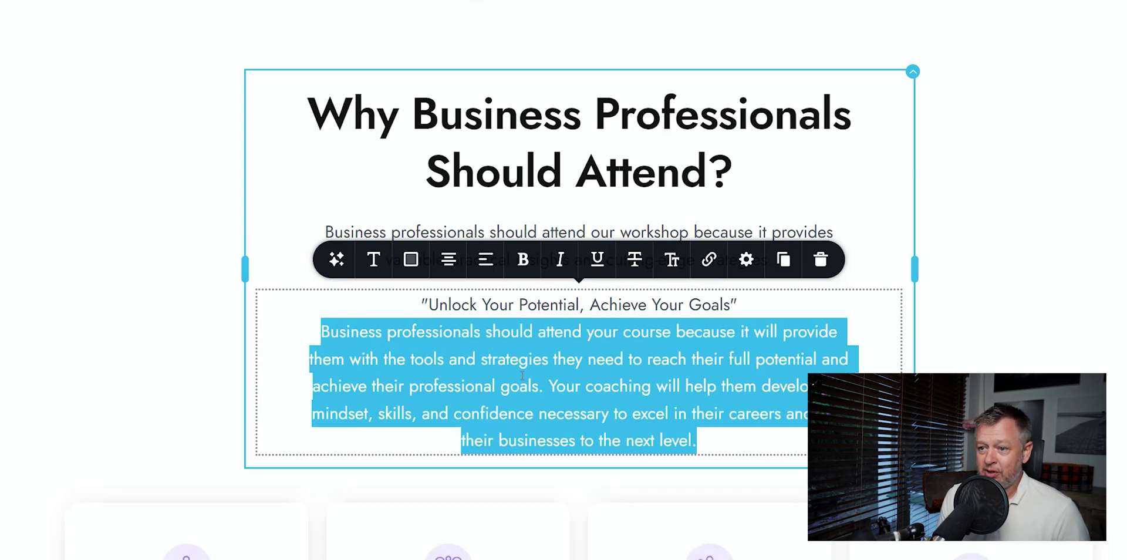
{"action": "left_click", "coordinate": [337, 259]}
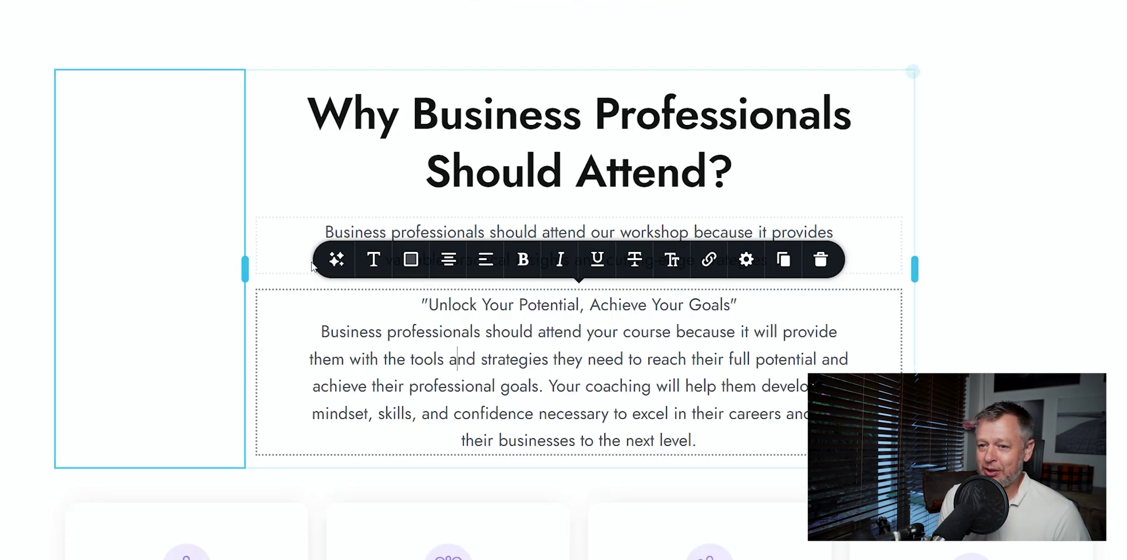
{"action": "left_click", "coordinate": [337, 260]}
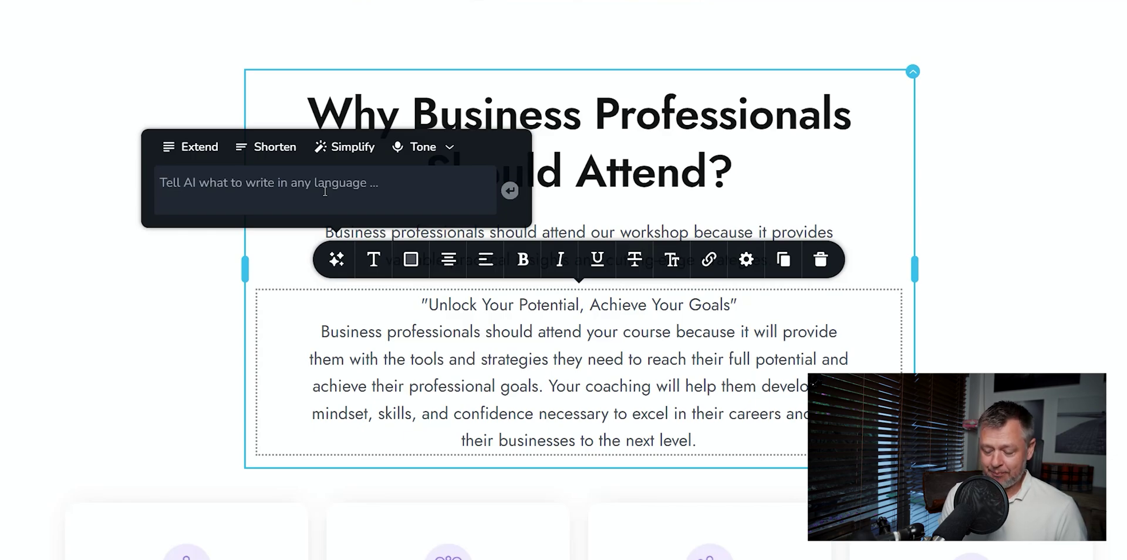
{"action": "type", "text": "Write a tagl"}
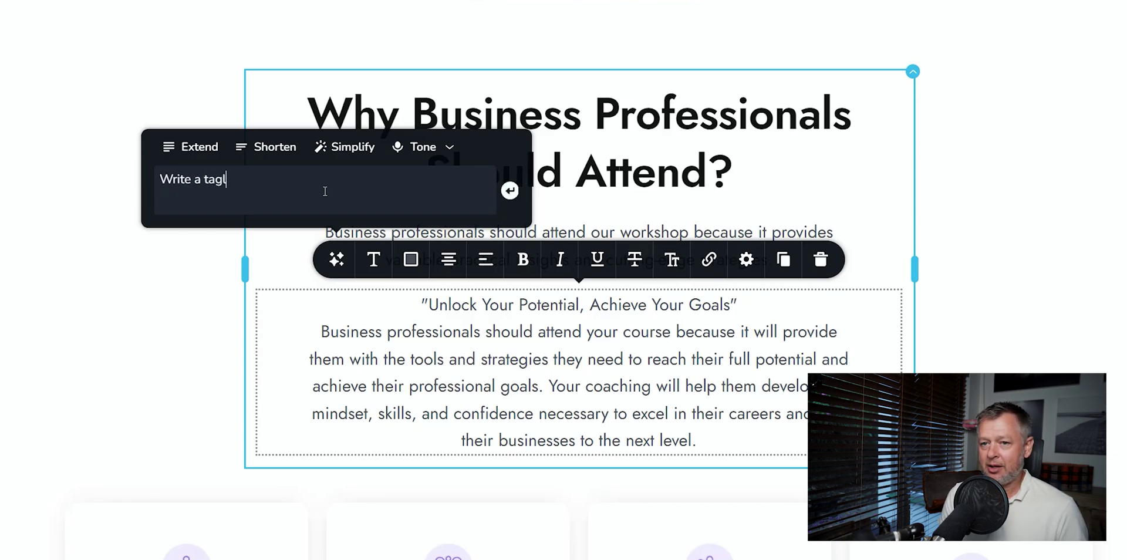
{"action": "type", "text": "ine wh"}
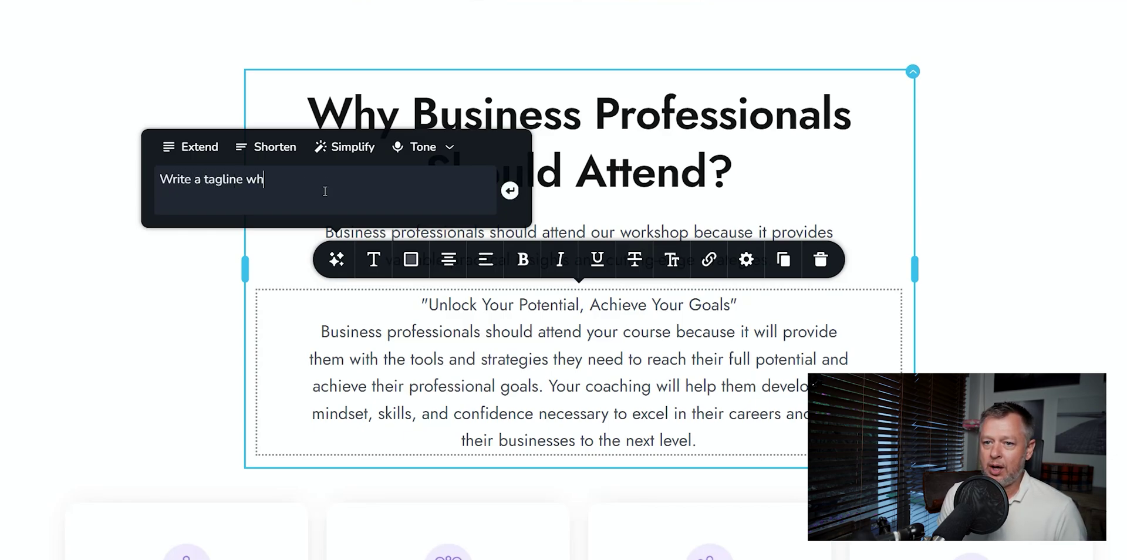
{"action": "type", "text": "y profe"}
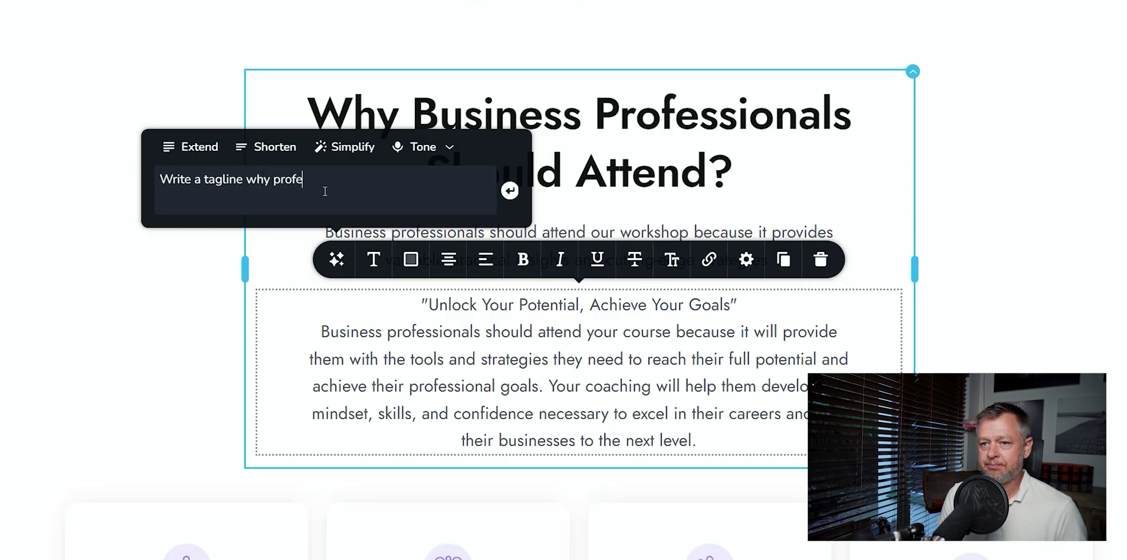
{"action": "type", "text": "ssional business people should attend my course."}
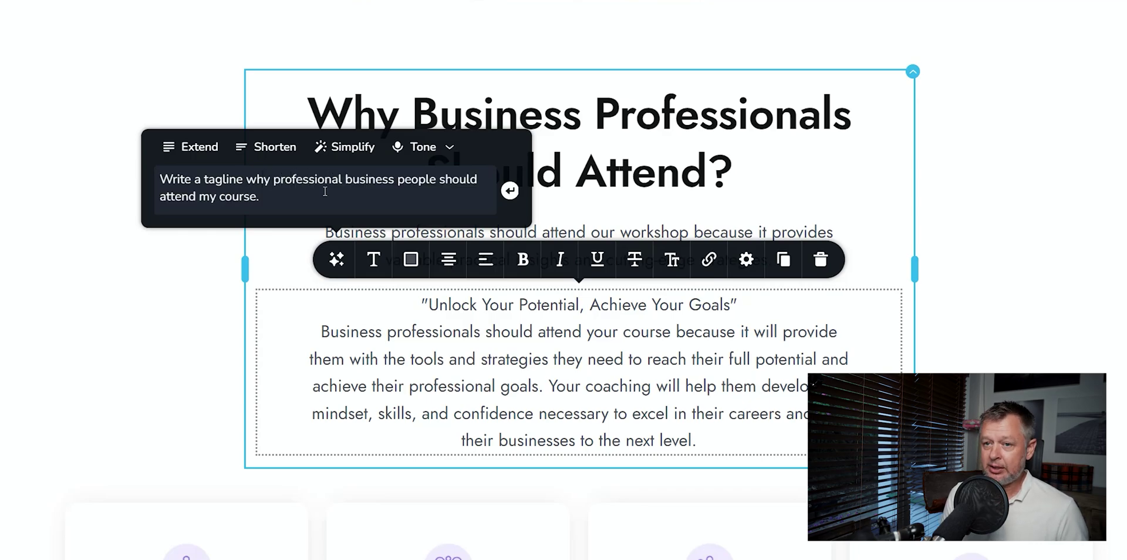
{"action": "key", "text": "Return"}
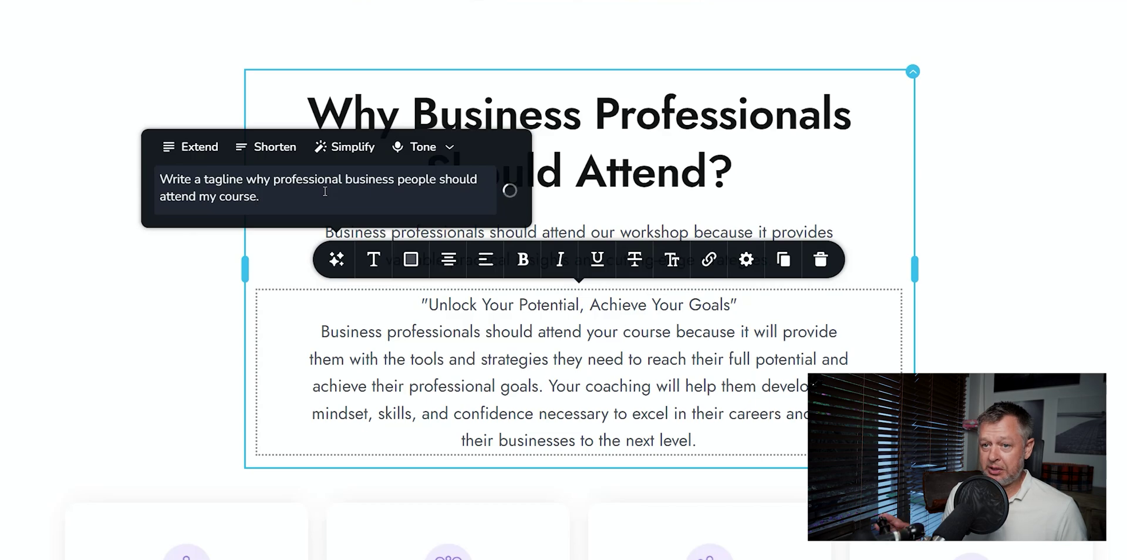
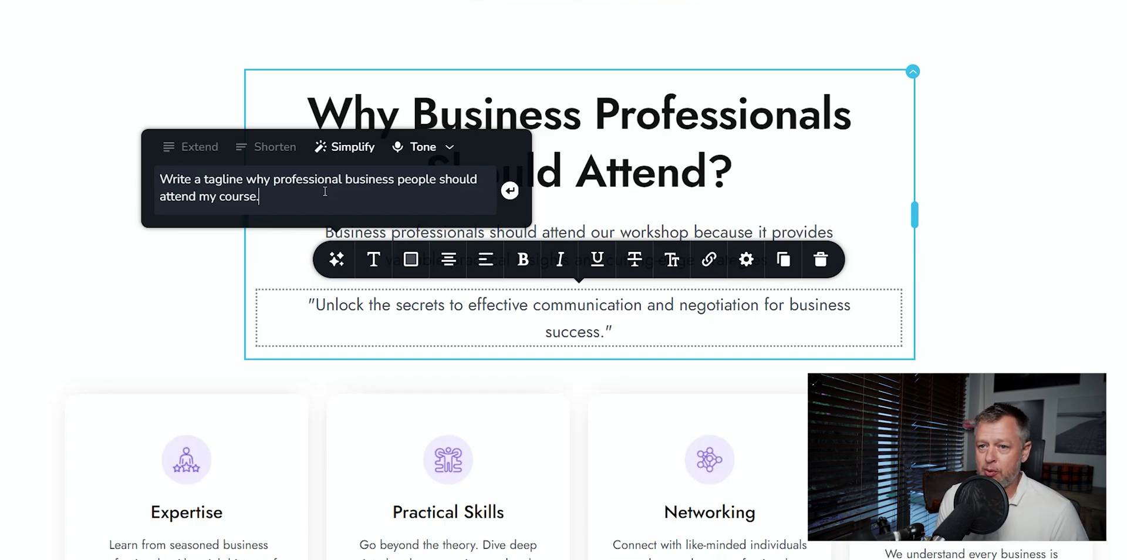
- Remove "a tagline" from the AI prompt and regenerate the text from "Write why professional business people should attend my course."
{"action": "double_click", "coordinate": [223, 181]}
{"action": "key", "text": "BackSpace"}
{"action": "key", "text": "BackSpace"}
{"action": "key", "text": "BackSpace"}
{"action": "key", "text": "BackSpace"}
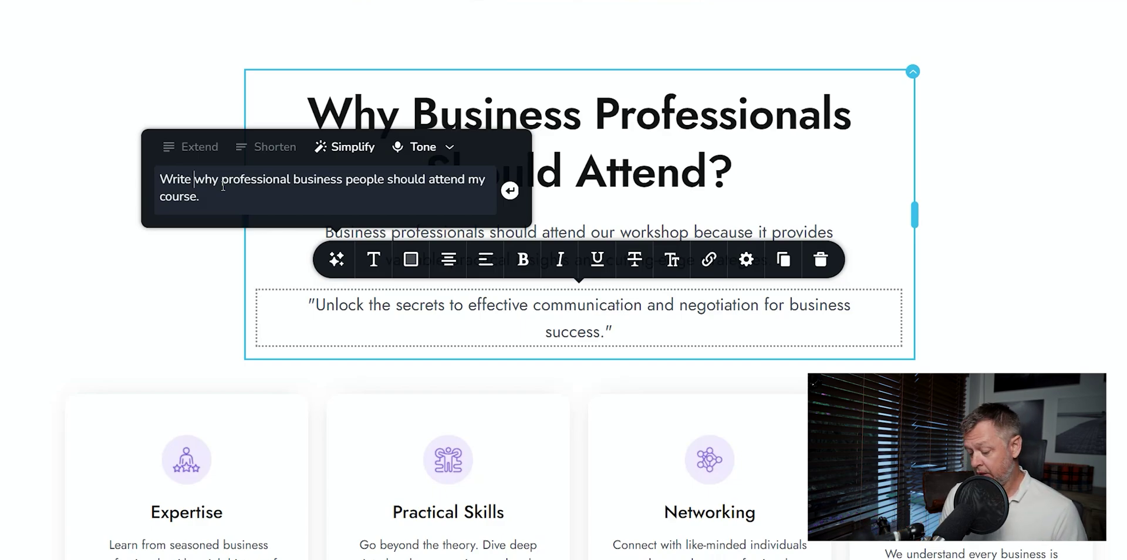
{"action": "key", "text": "Return"}
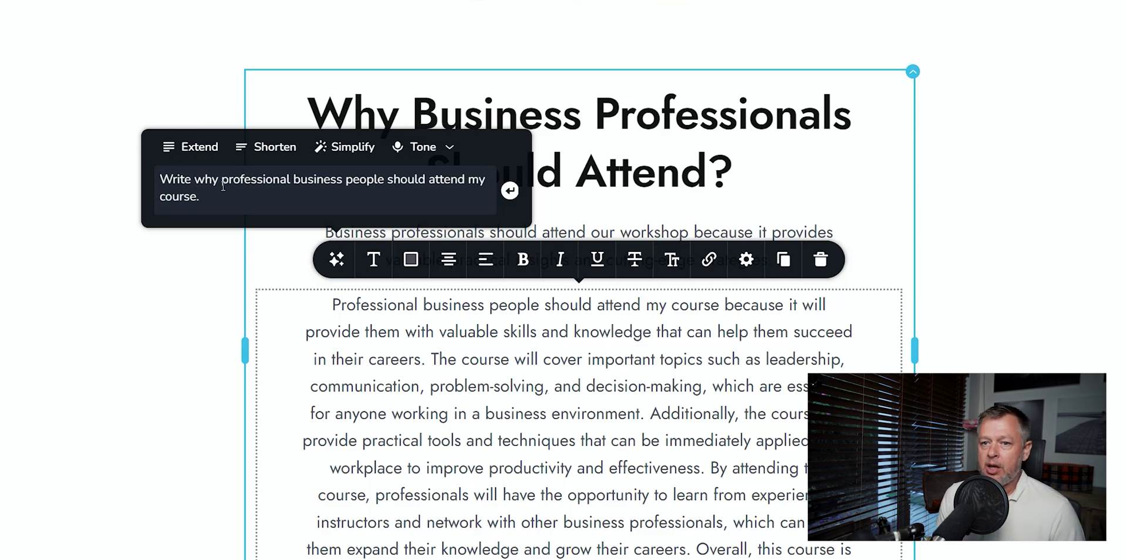
- Regenerate the text with the AI prompt asking for "a sentence", and once more with it asking for "a tagline"
{"action": "type", "text": "a sentence"}
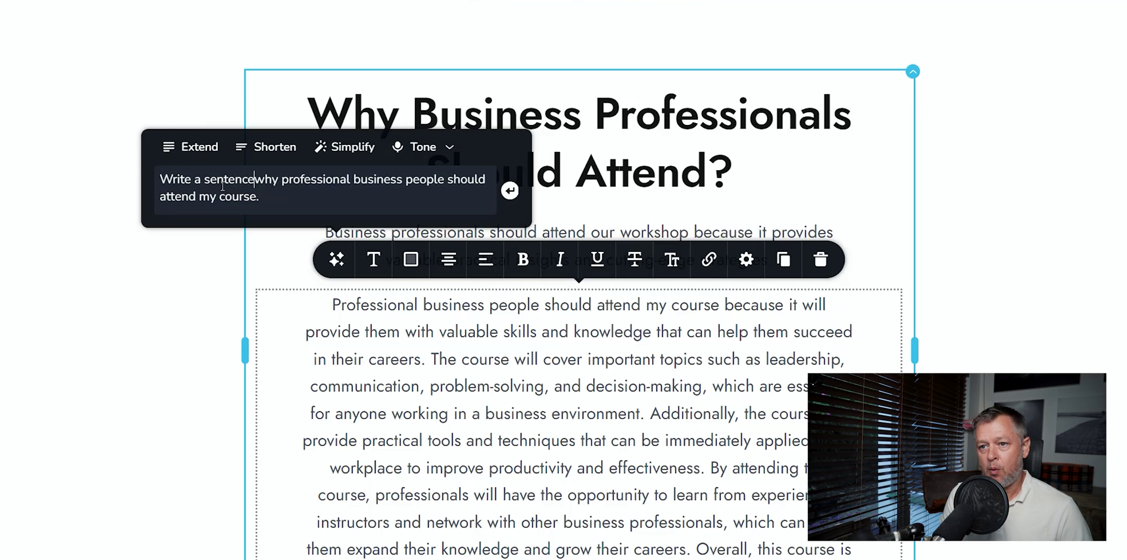
{"action": "key", "text": "Return"}
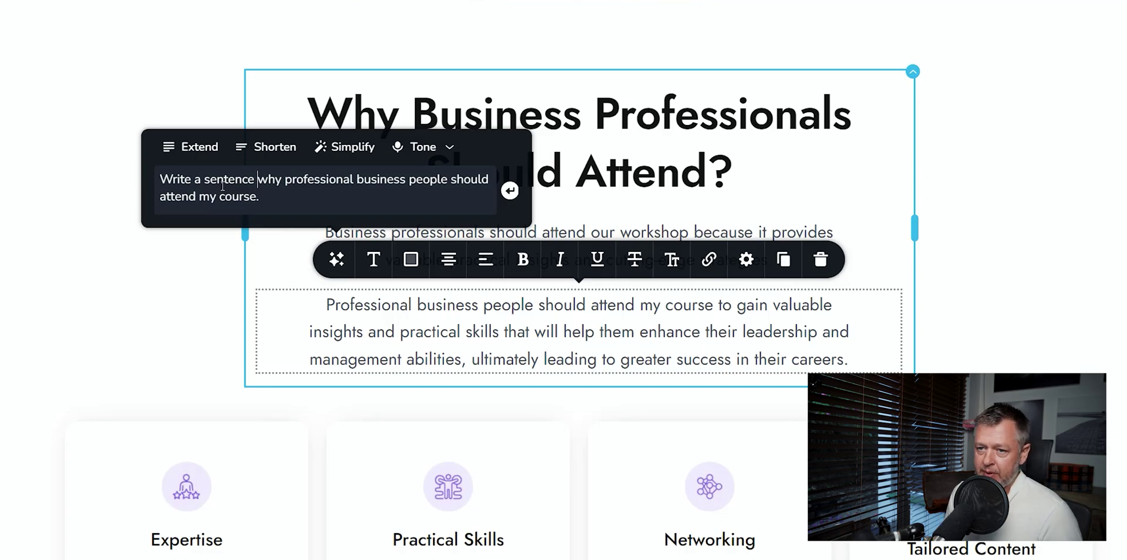
{"action": "double_click", "coordinate": [223, 186]}
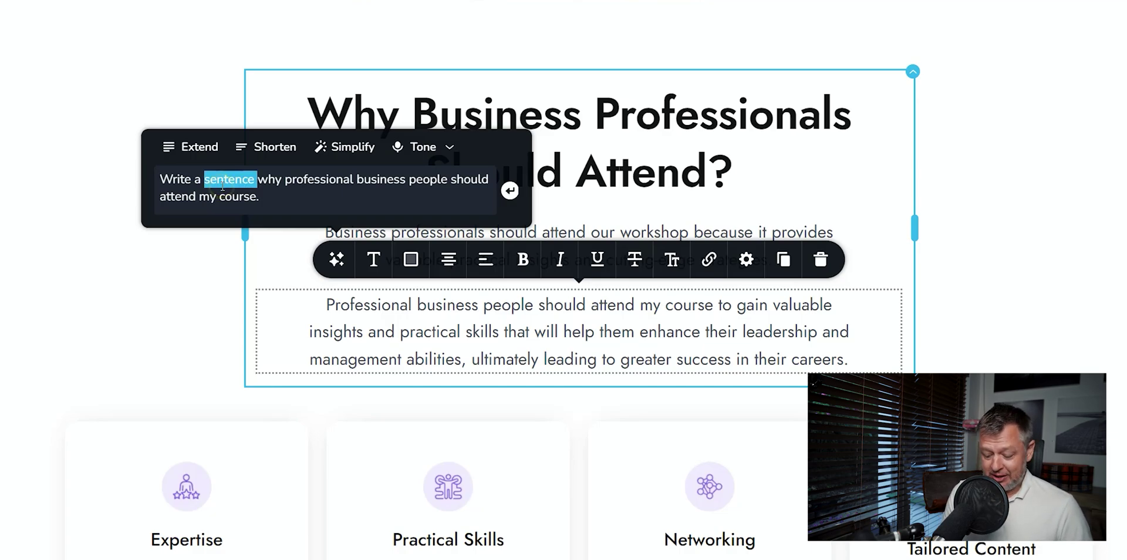
{"action": "type", "text": "tagline"}
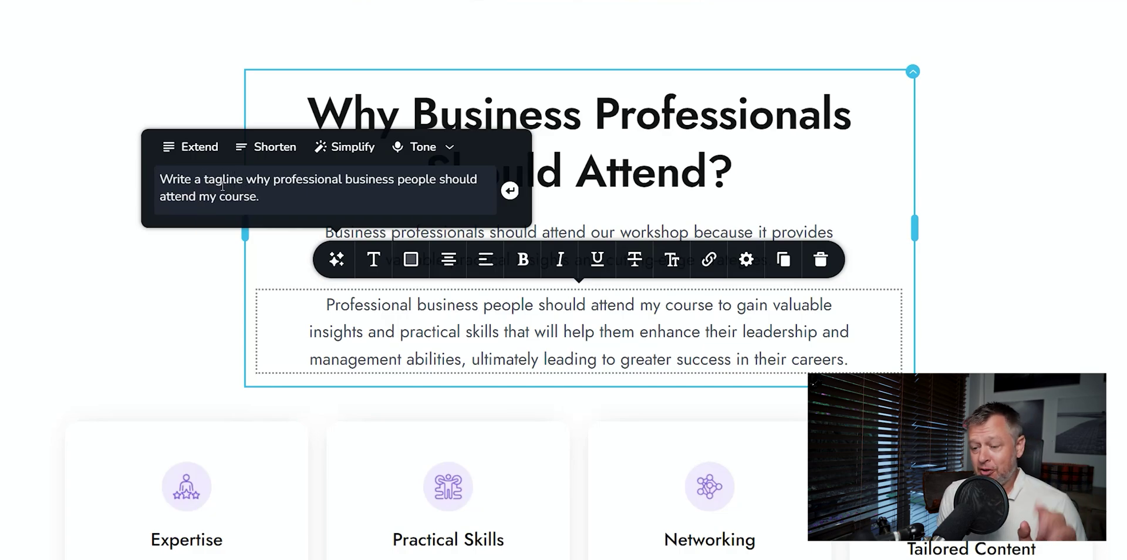
{"action": "key", "text": "Return"}
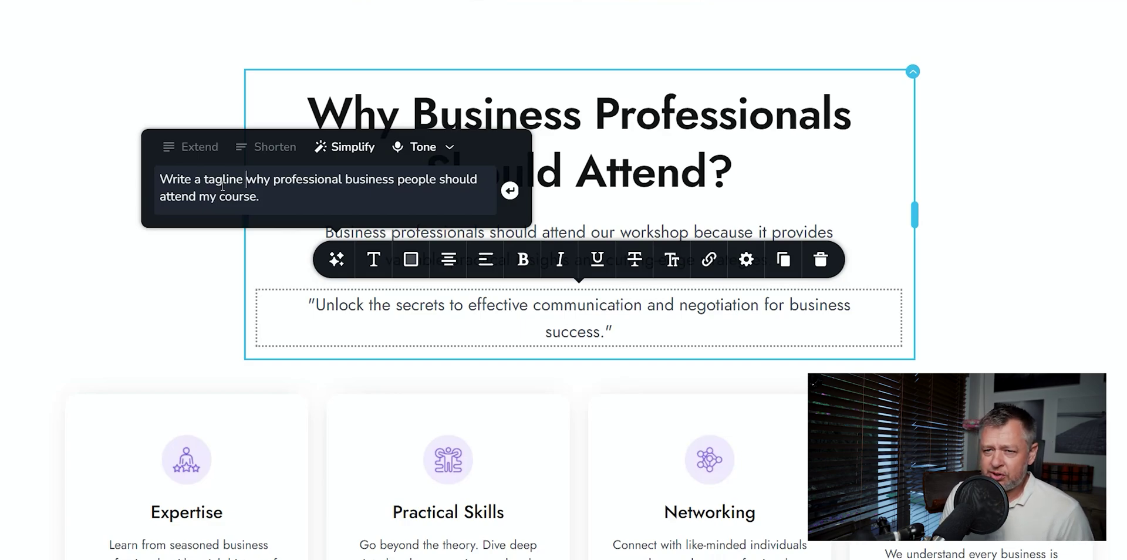
- Replace "tagline" with "sub-heading" in the AI prompt and regenerate the text
{"action": "double_click", "coordinate": [222, 186]}
{"action": "type", "text": "sub"}
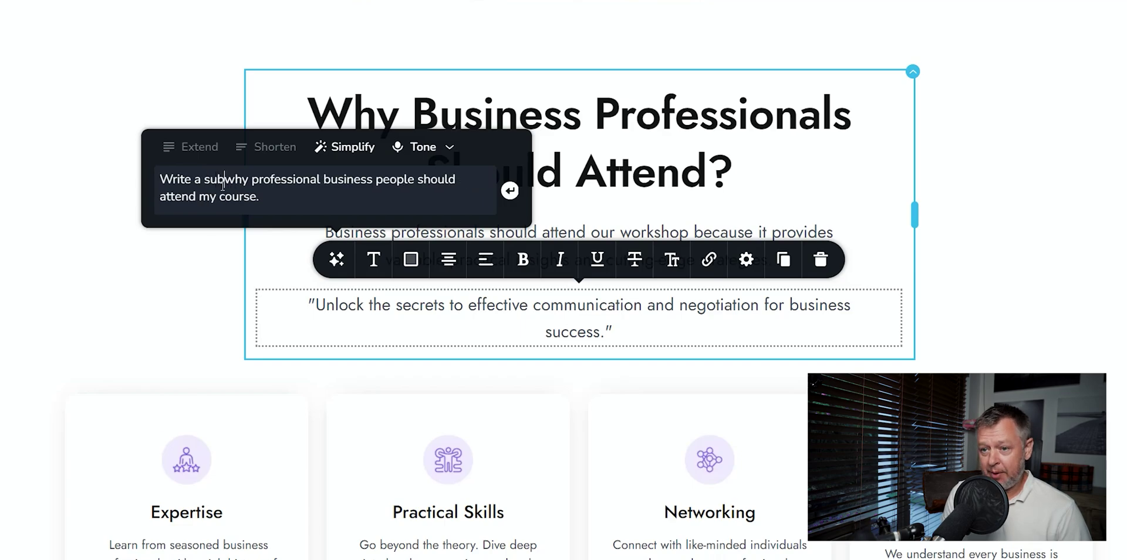
{"action": "type", "text": "-heading"}
{"action": "key", "text": "Return"}
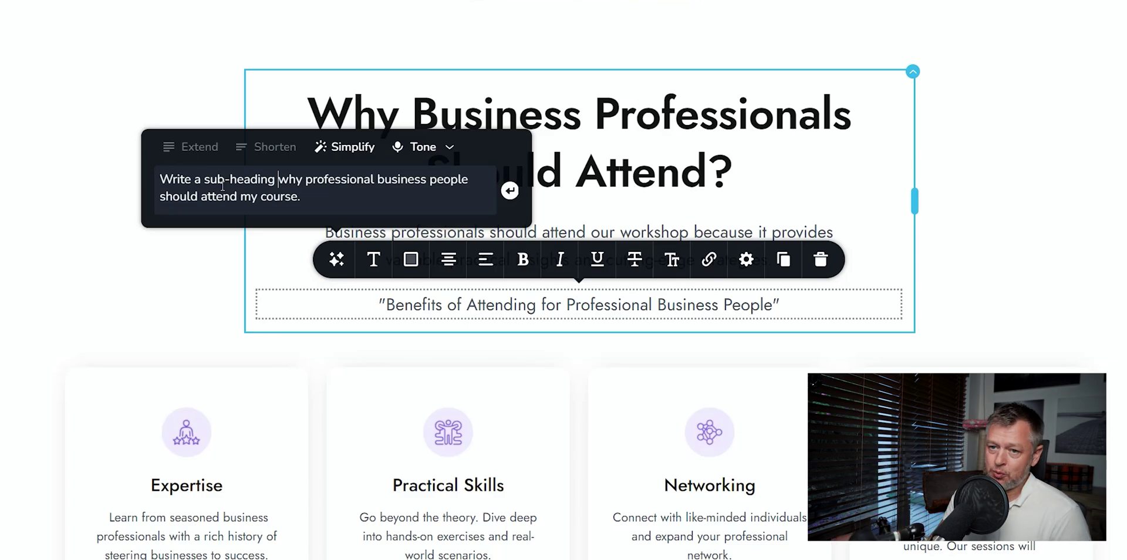
- Change "sub-heading" back to "tagline" in the AI prompt and regenerate the text
{"action": "left_click_drag", "start_coordinate": [204, 179], "coordinate": [275, 179]}
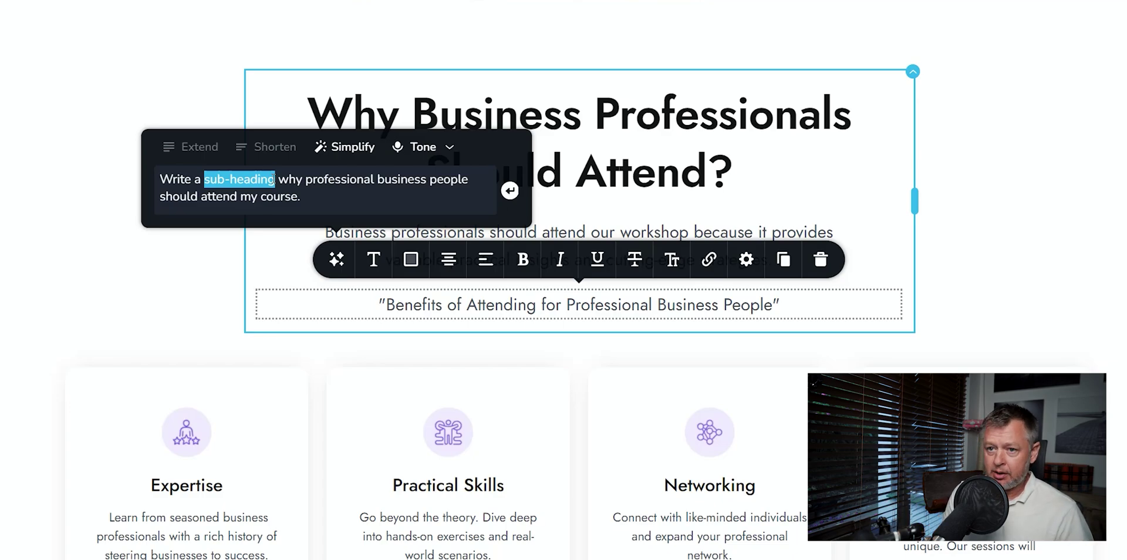
{"action": "type", "text": "tagline"}
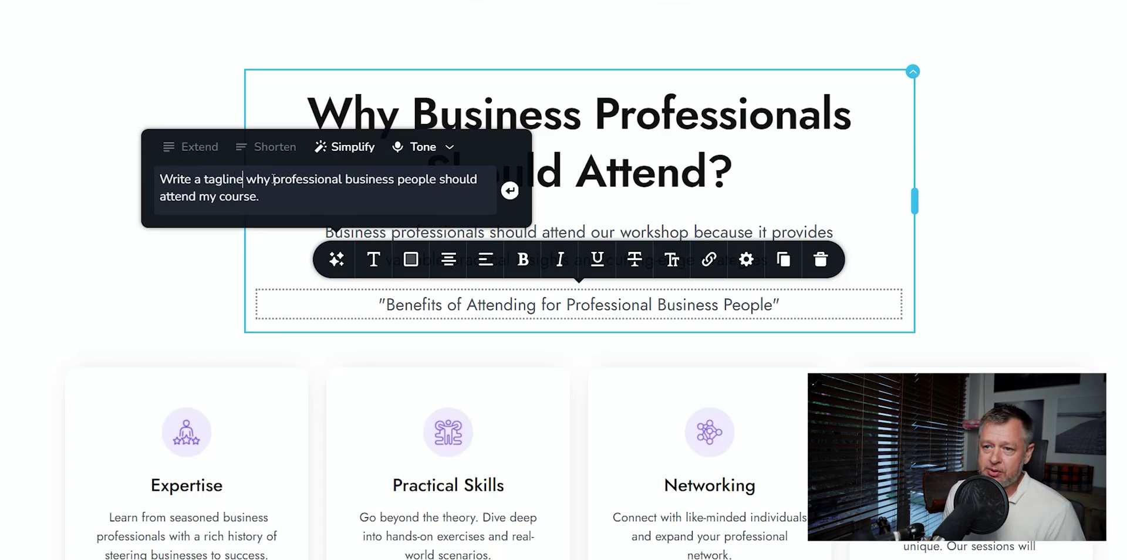
{"action": "key", "text": "Return"}
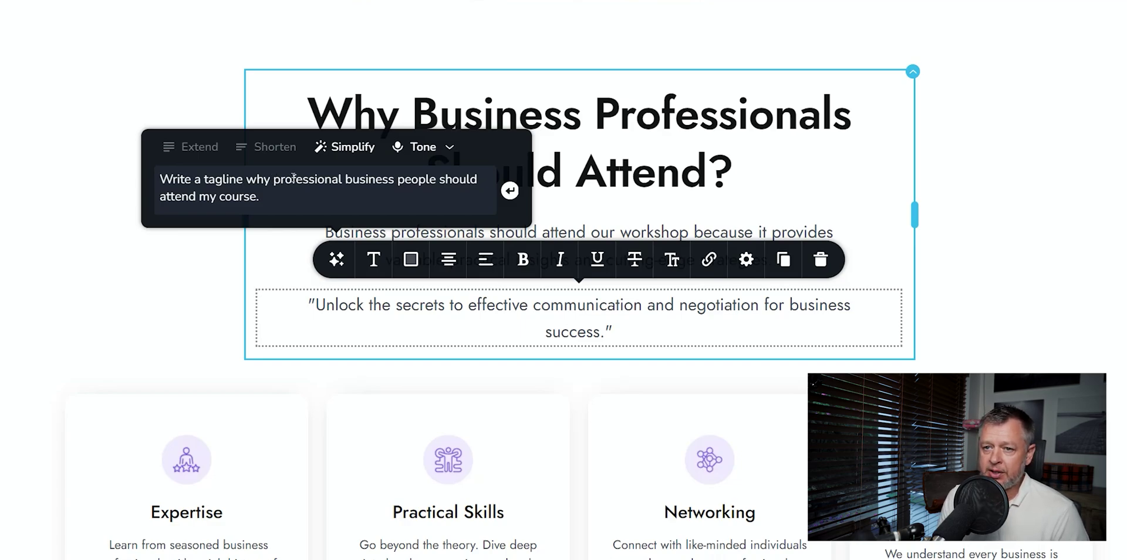
- Reword the audience in the AI prompt as "business professionals" and regenerate the tagline
{"action": "double_click", "coordinate": [293, 177]}
{"action": "key", "text": "BackSpace"}
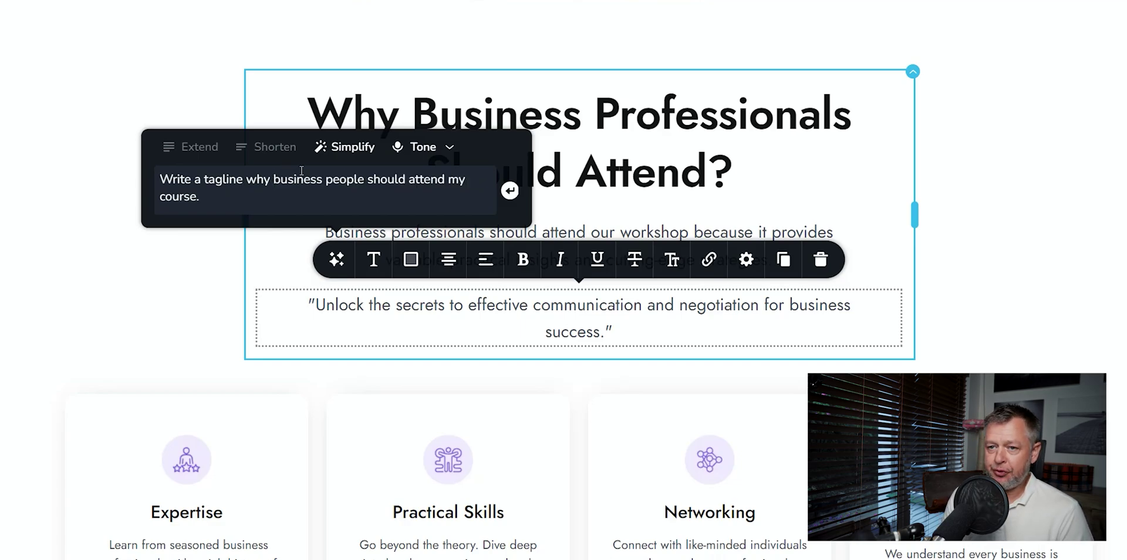
{"action": "double_click", "coordinate": [340, 179]}
{"action": "type", "text": "professionals"}
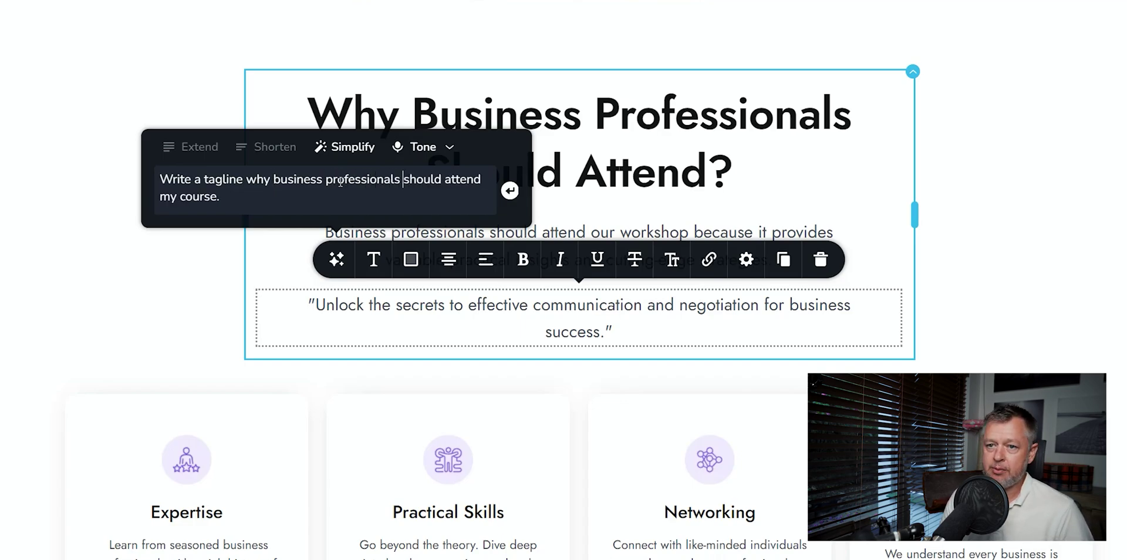
{"action": "key", "text": "Return"}
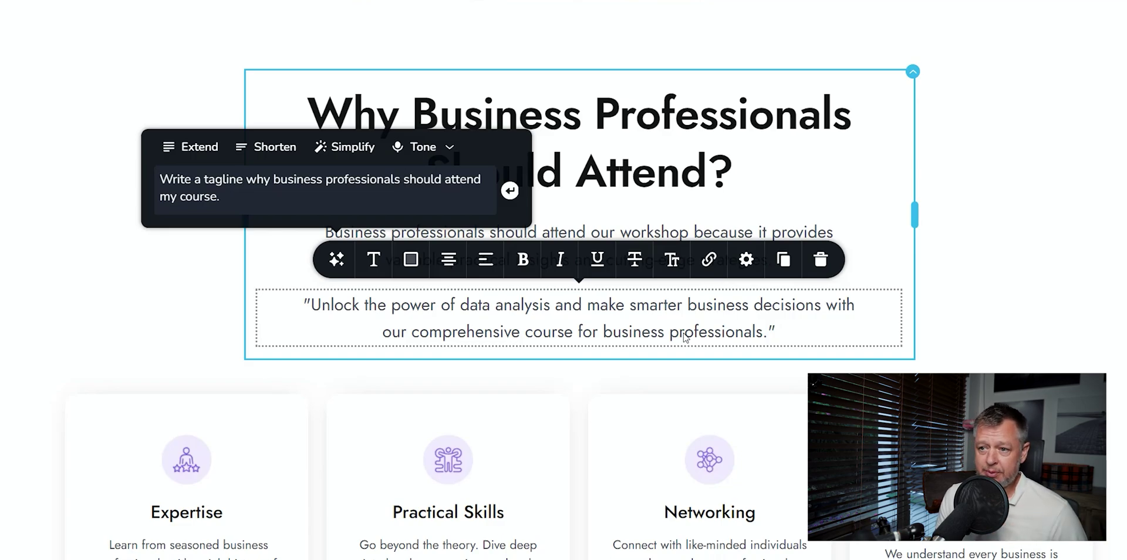
- Append "less than 14 words." to the end of the AI prompt and regenerate the tagline
{"action": "left_click", "coordinate": [253, 203]}
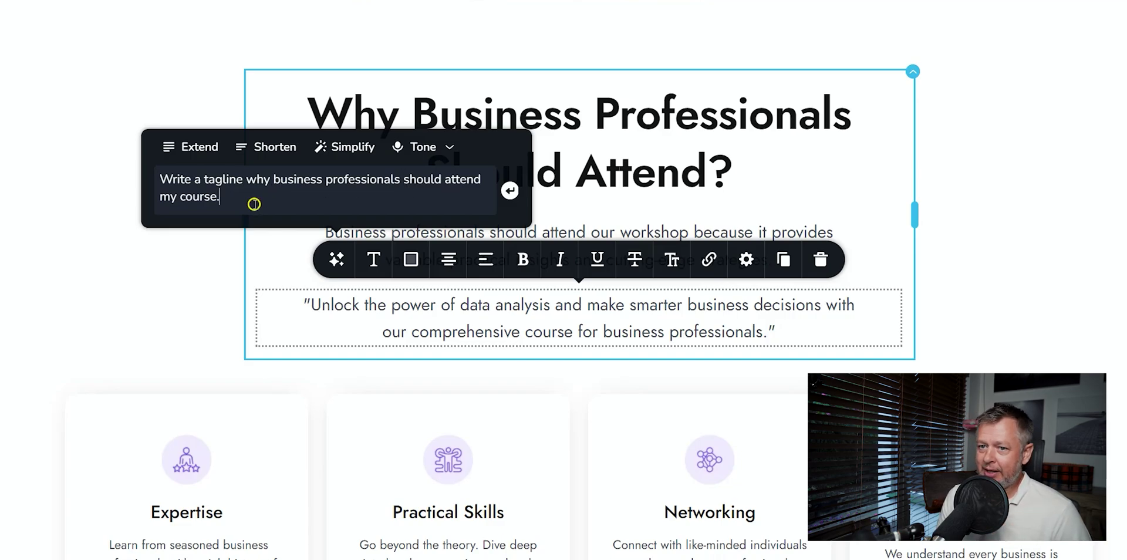
{"action": "key", "text": "BackSpace"}
{"action": "type", "text": "less than 14 words."}
{"action": "key", "text": "Return"}
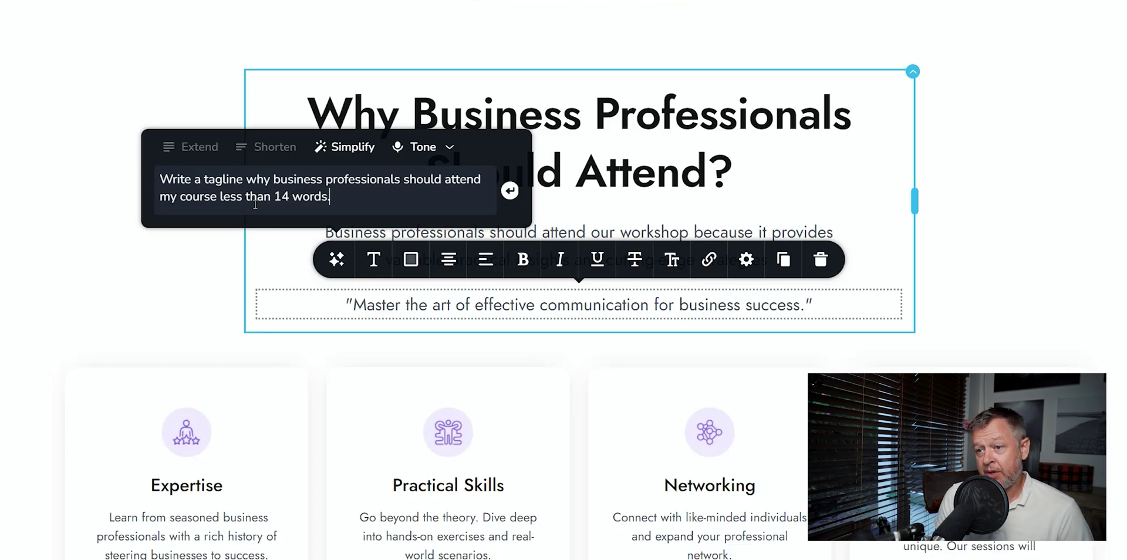
- Remove the word limit from the AI prompt, ending it with "my course.", and regenerate the tagline
{"action": "left_click", "coordinate": [274, 197]}
{"action": "left_click_drag", "start_coordinate": [274, 198], "coordinate": [332, 200]}
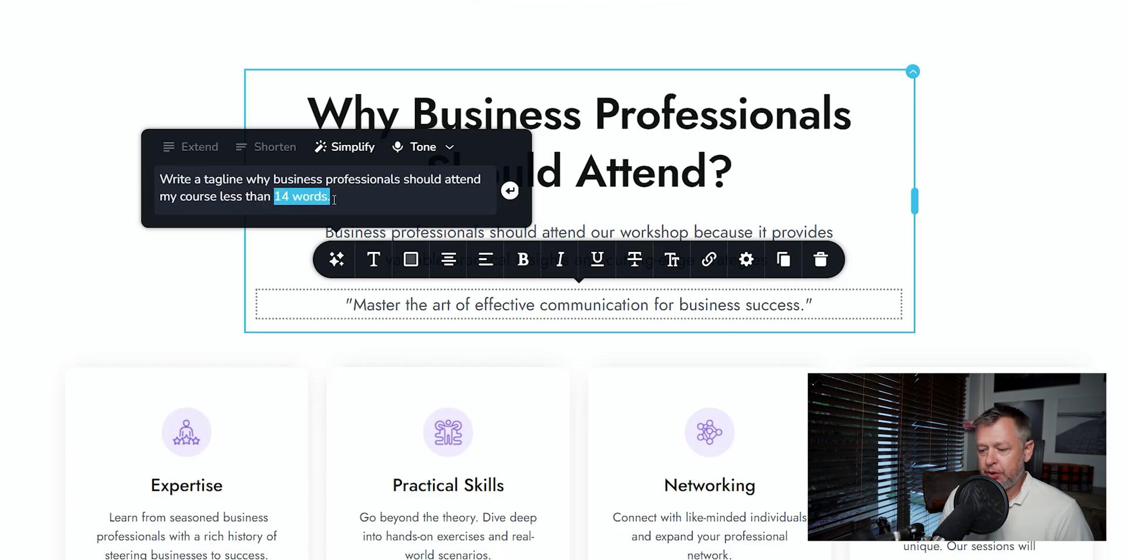
{"action": "key", "text": "BackSpace"}
{"action": "key", "text": "BackSpace"}
{"action": "key", "text": "BackSpace"}
{"action": "key", "text": "BackSpace"}
{"action": "key", "text": "BackSpace"}
{"action": "key", "text": "BackSpace"}
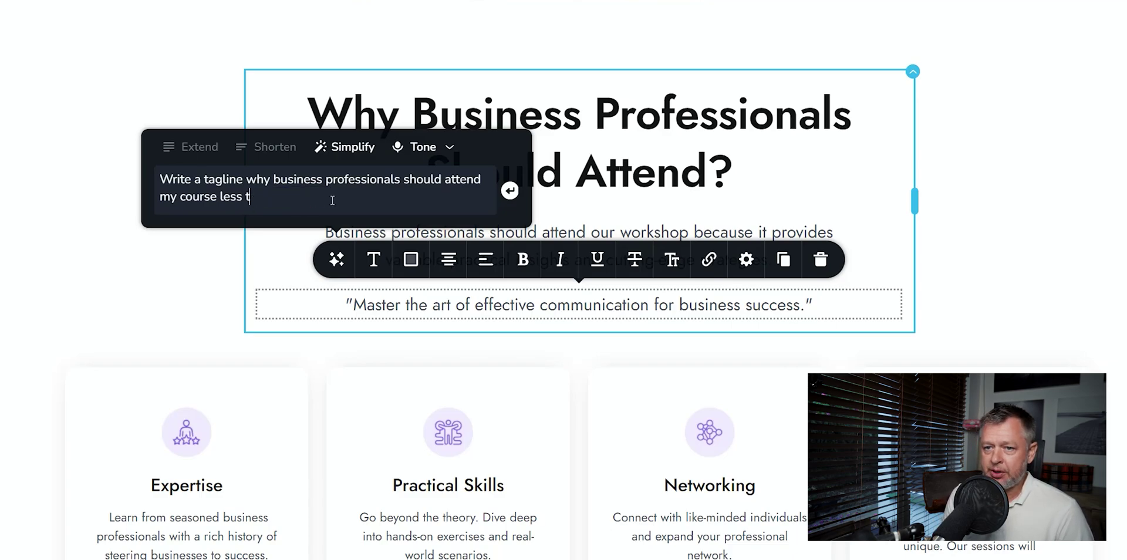
{"action": "key", "text": "BackSpace"}
{"action": "key", "text": "BackSpace"}
{"action": "key", "text": "BackSpace"}
{"action": "key", "text": "BackSpace"}
{"action": "key", "text": "BackSpace"}
{"action": "type", "text": "."}
{"action": "key", "text": "Return"}
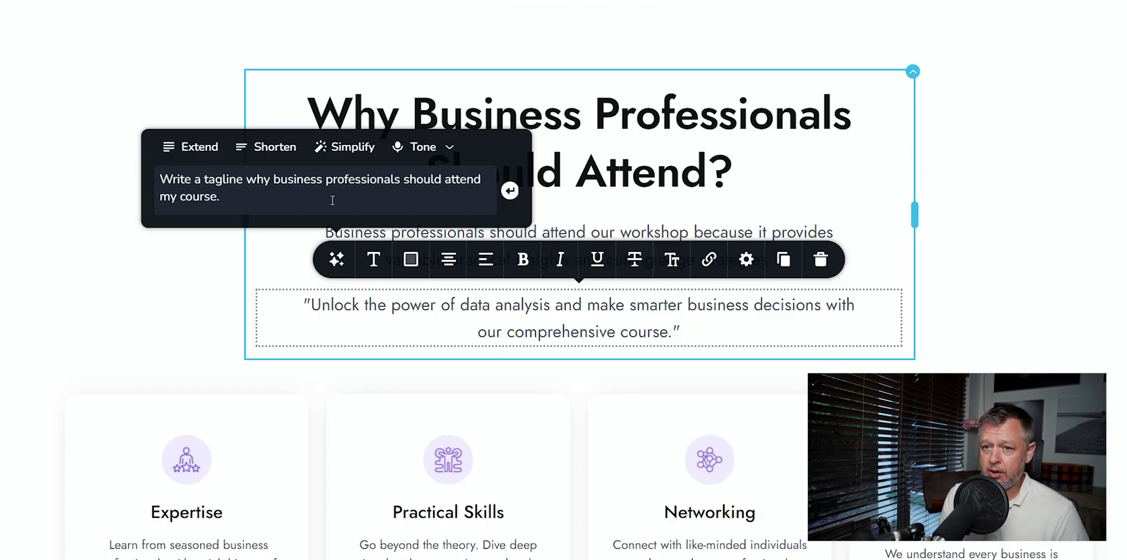
- Generate a tagline with the prompt "Write a SEO-focused tagline with keywords why business professionals should attend my course."
{"action": "type", "text": "SEO-focused"}
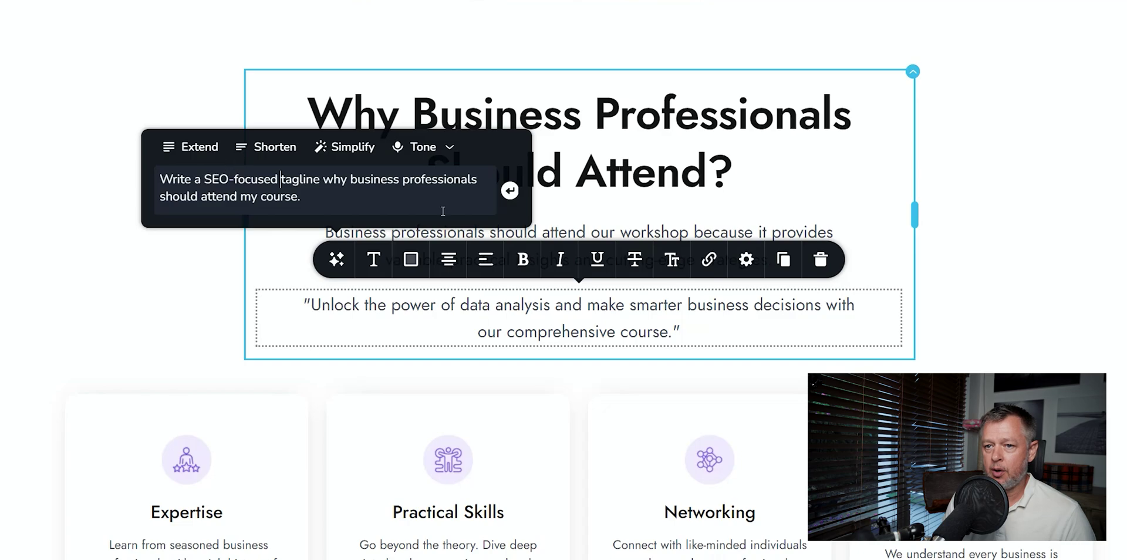
{"action": "left_click", "coordinate": [327, 178]}
{"action": "type", "text": "ith keywords"}
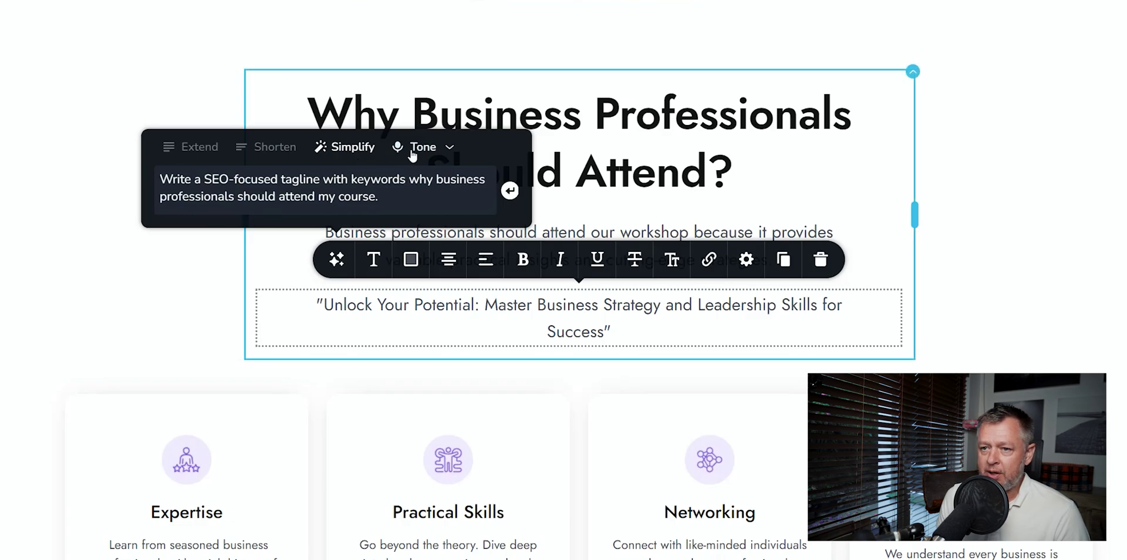
- Rewrite the SEO-focused tagline with AI in the Professional tone and return to the prompt text
{"action": "left_click", "coordinate": [443, 150]}
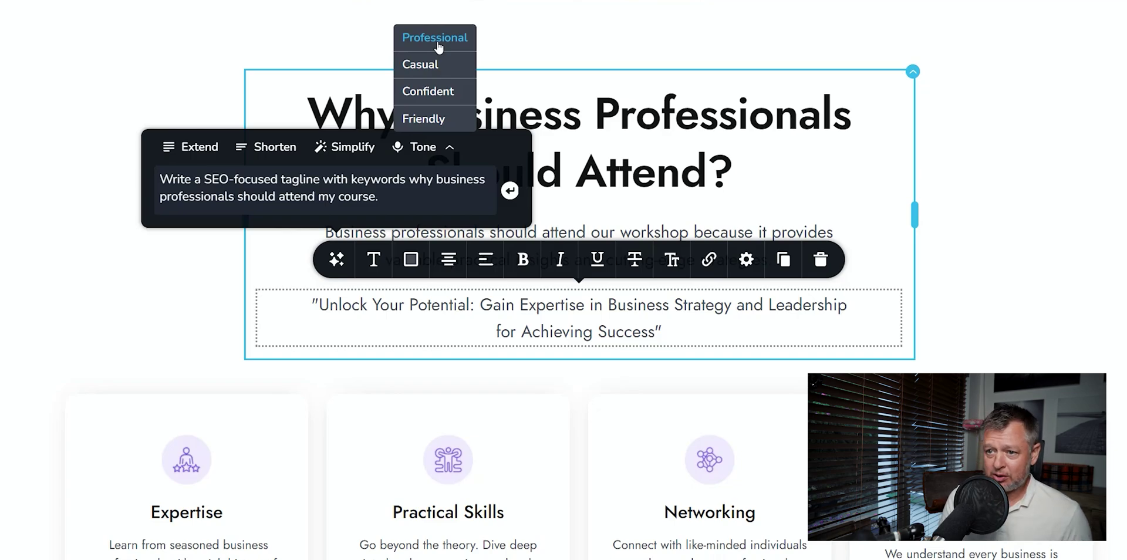
{"action": "key", "text": "BackSpace"}
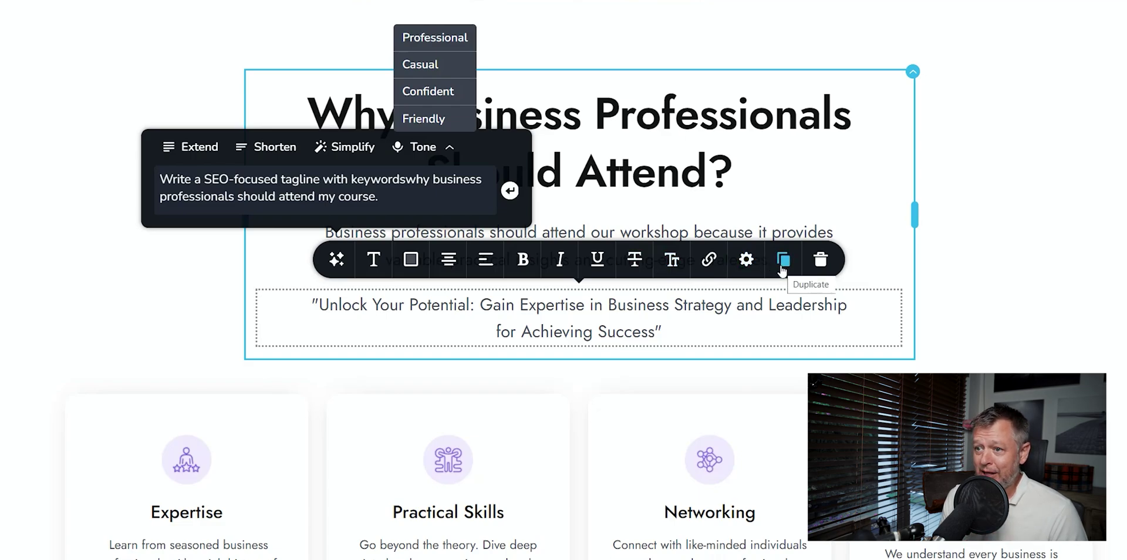
{"action": "left_click", "coordinate": [239, 188]}
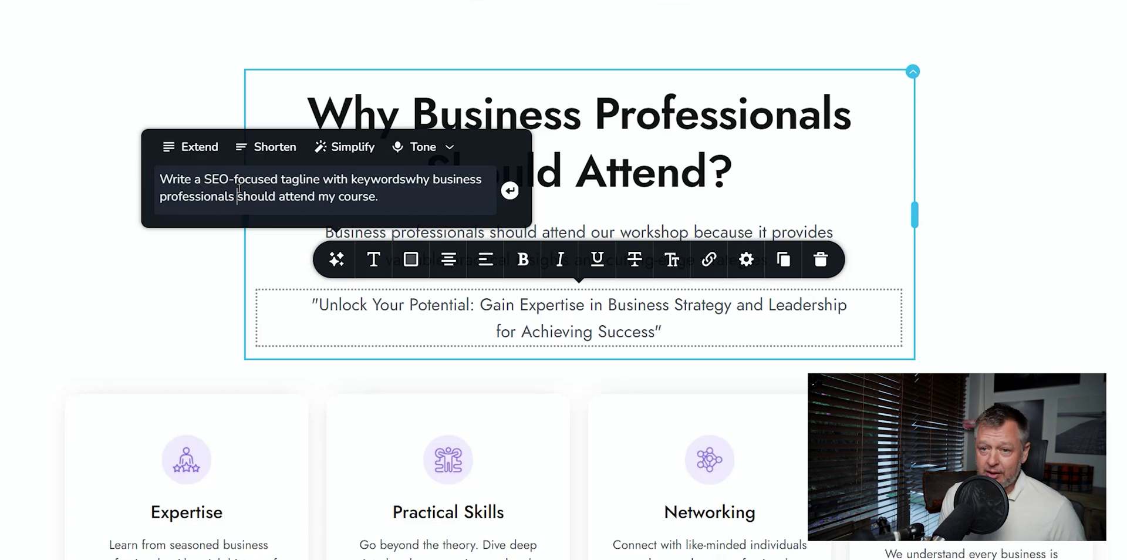
- Duplicate the "Unlock Your Potential" tagline and rewrite the copy with AI in the Confident tone
{"action": "key", "text": "ctrl+a"}
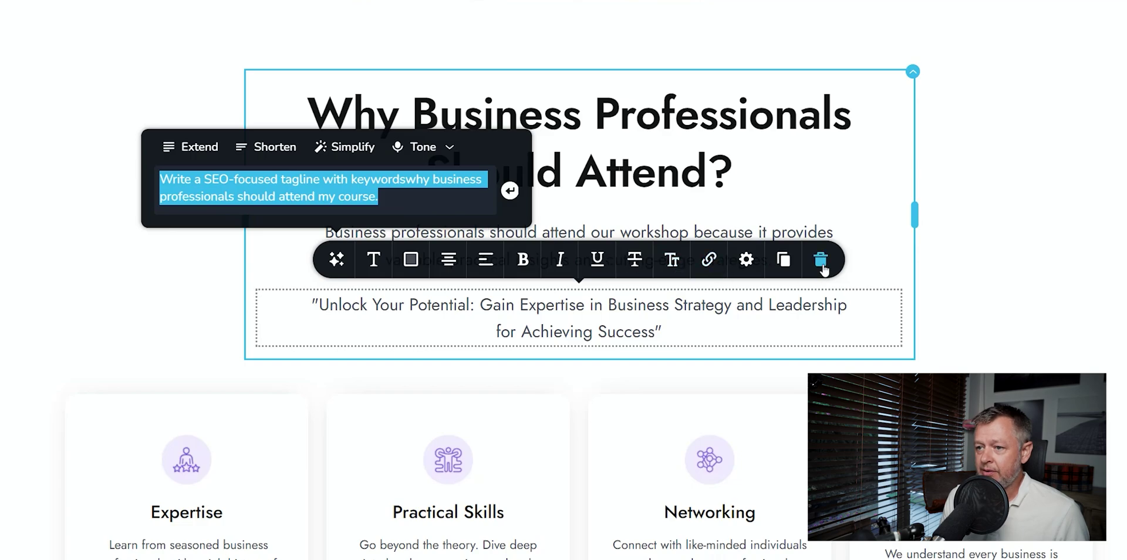
{"action": "left_click", "coordinate": [785, 260]}
{"action": "left_click", "coordinate": [651, 379]}
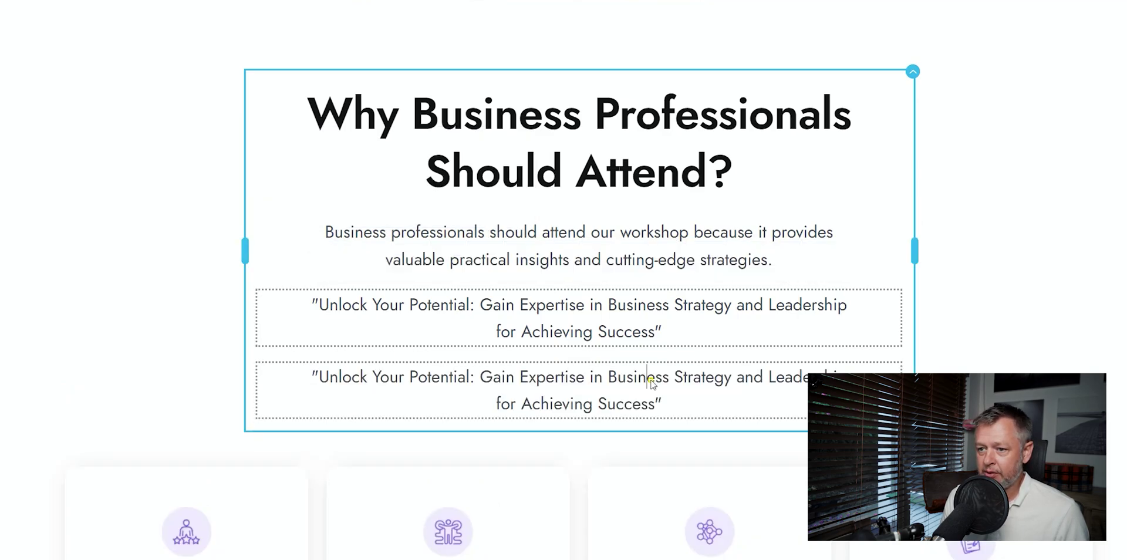
{"action": "left_click", "coordinate": [337, 332]}
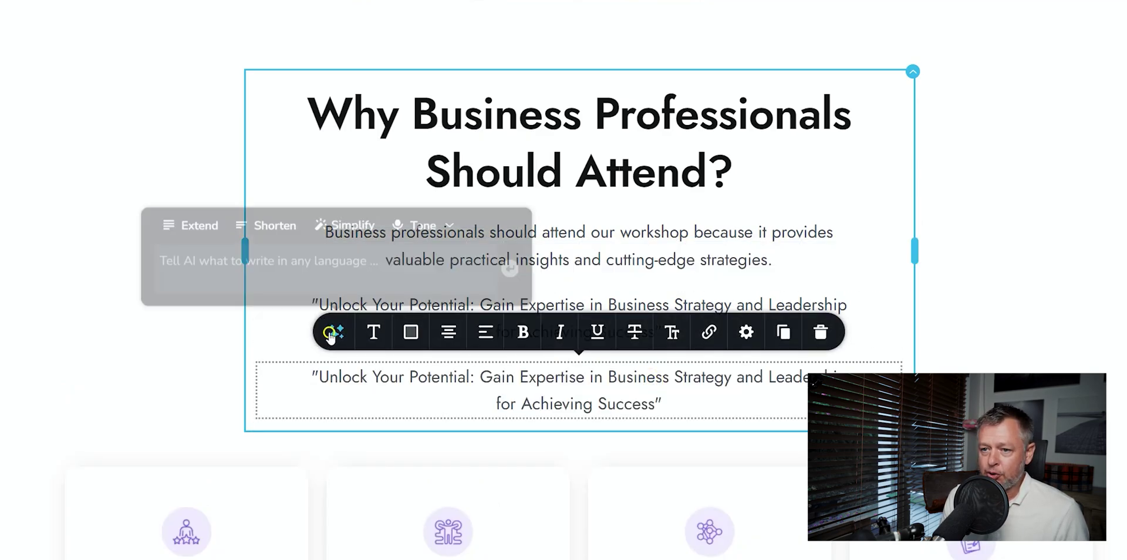
{"action": "left_click", "coordinate": [448, 221]}
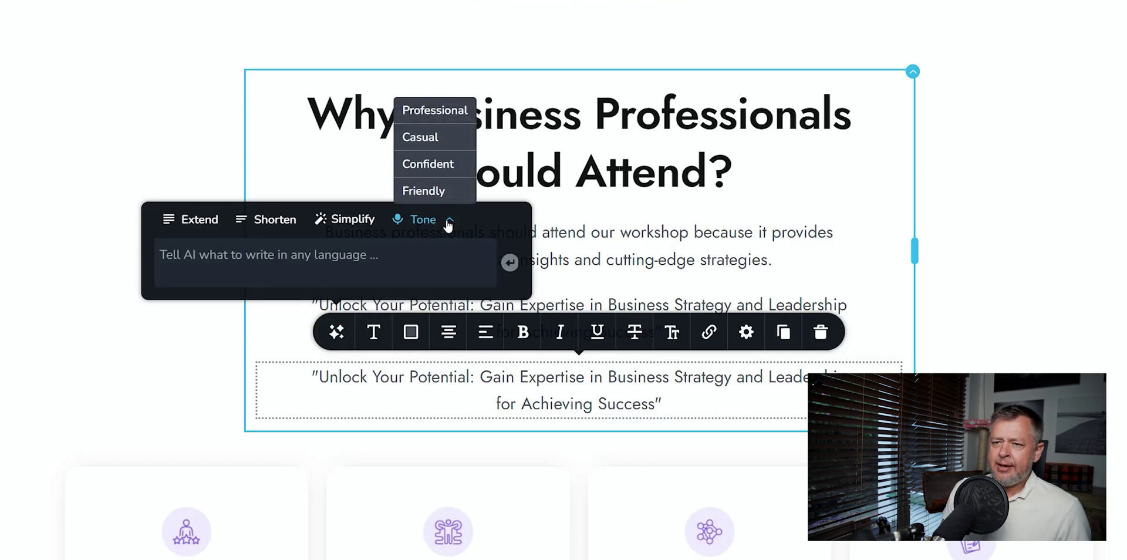
{"action": "left_click", "coordinate": [441, 164]}
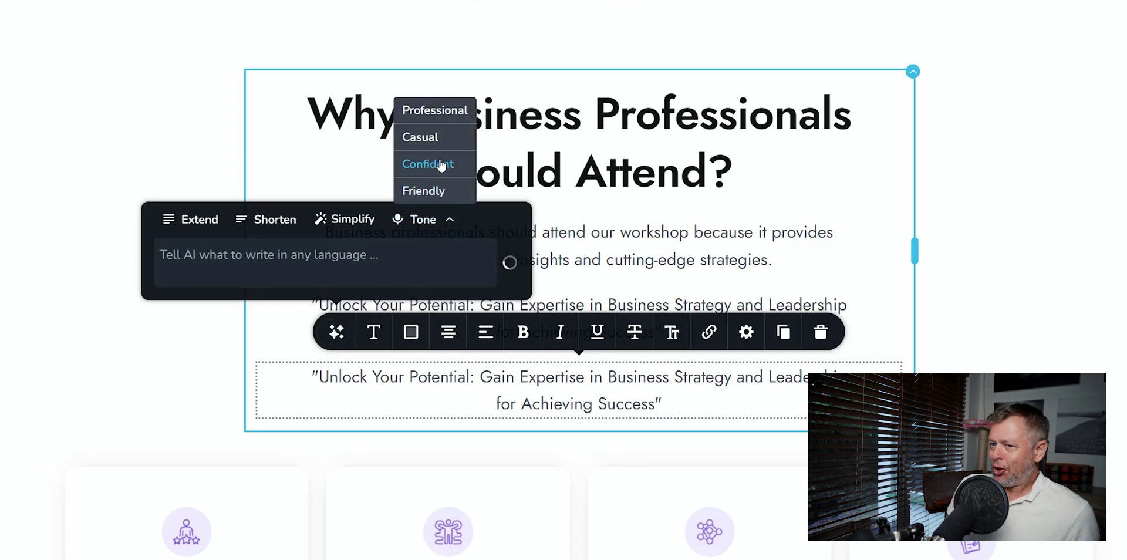
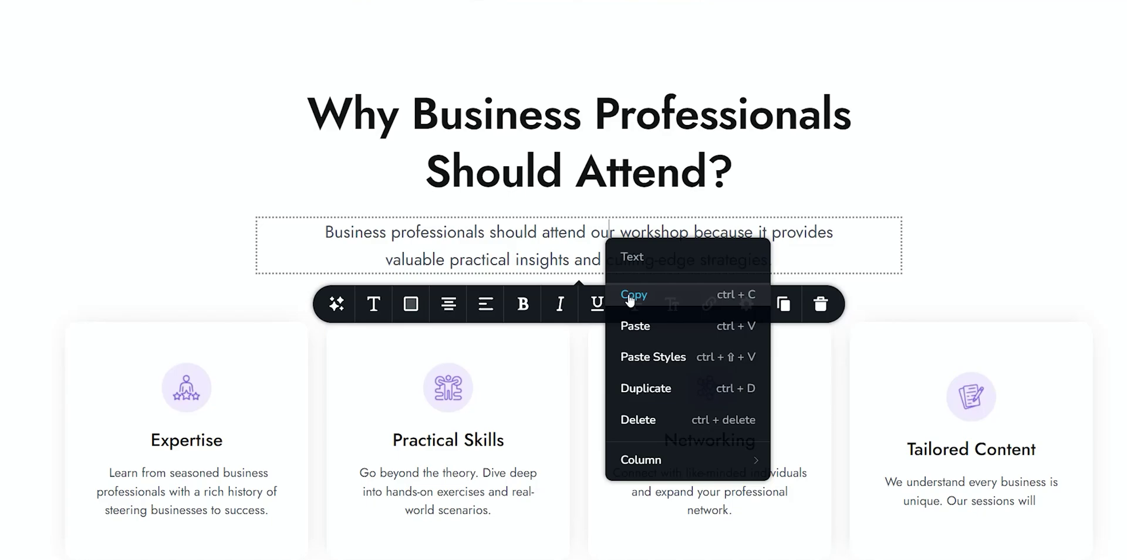
{"action": "triple_click", "coordinate": [545, 235]}
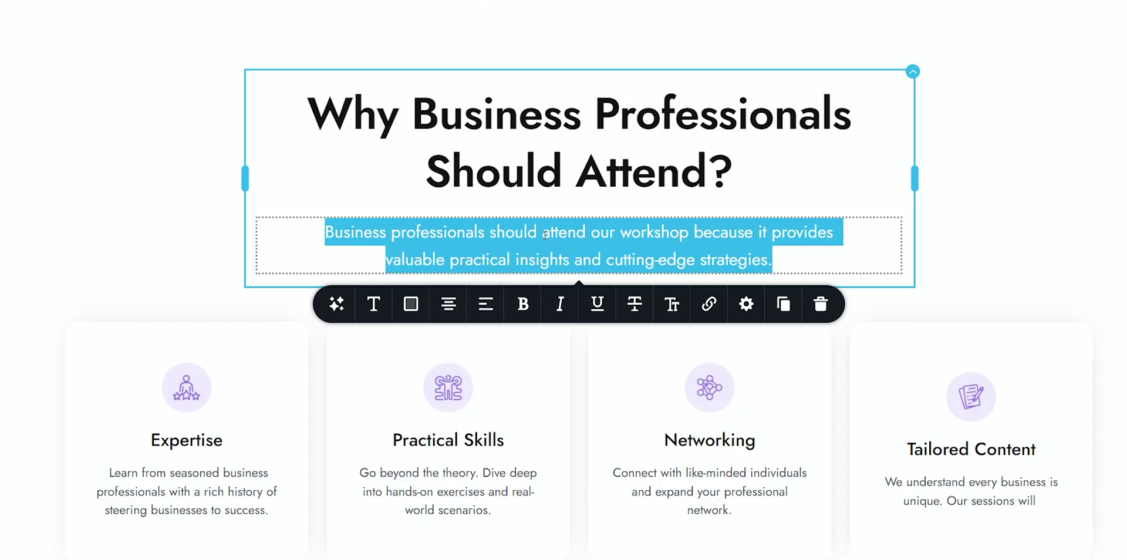
{"action": "right_click", "coordinate": [545, 235]}
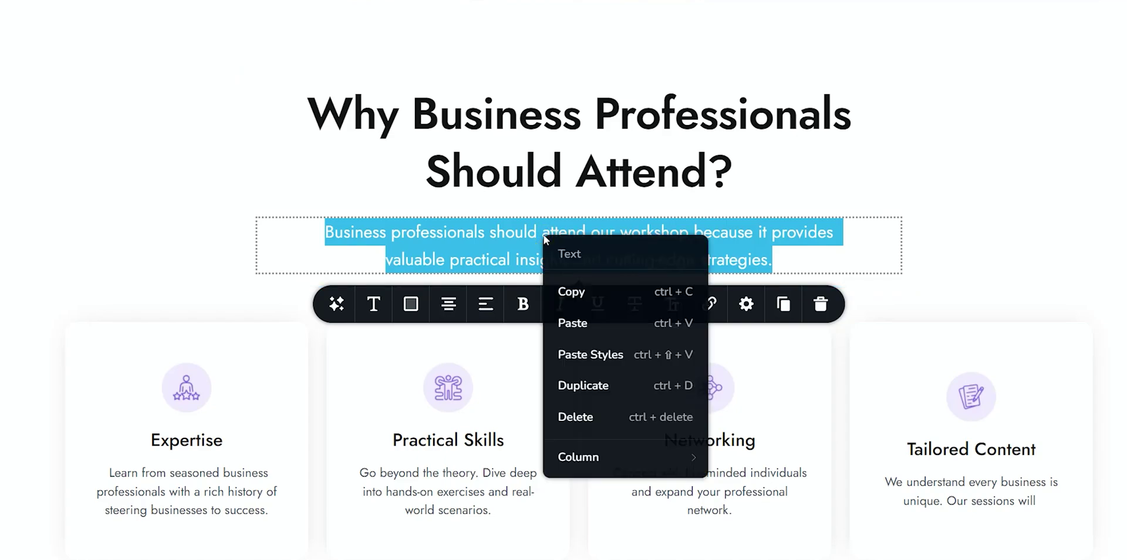
{"action": "left_click", "coordinate": [459, 253]}
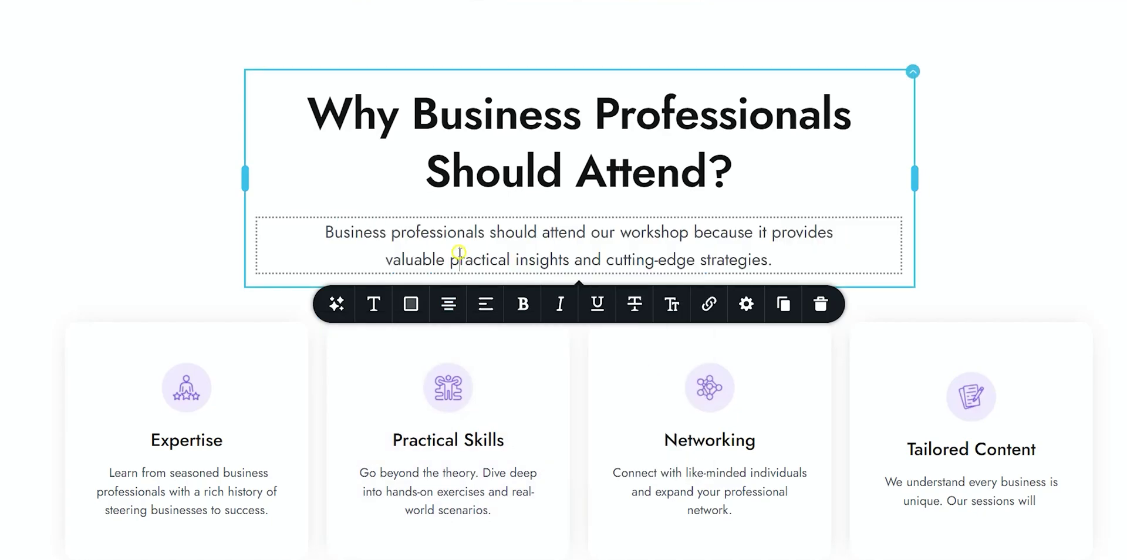
{"action": "type", "text": "a"}
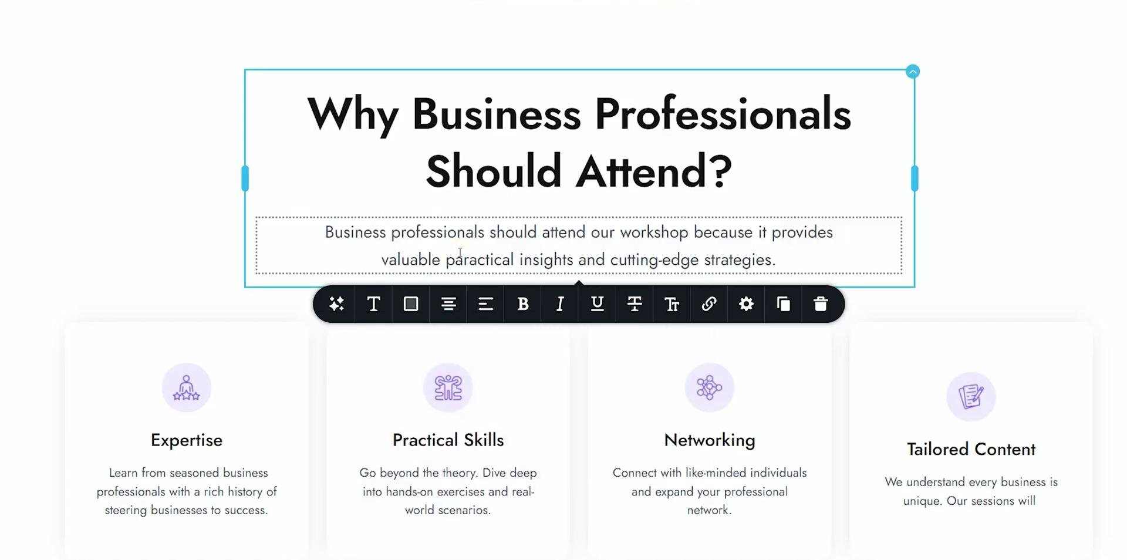
{"action": "key", "text": "BackSpace"}
{"action": "key", "text": "ctrl+a"}
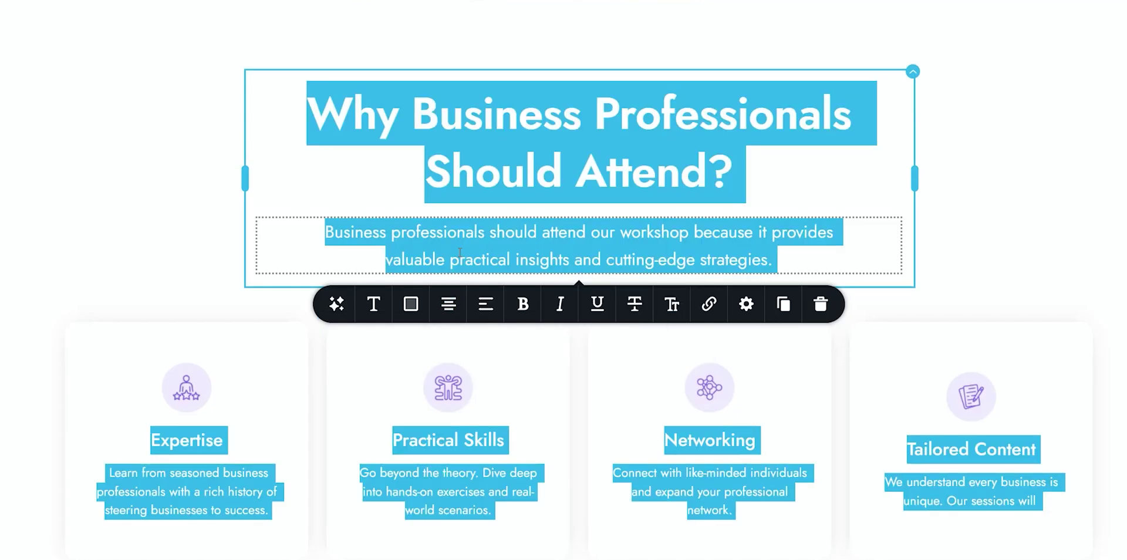
{"action": "left_click", "coordinate": [460, 252]}
- Copy the whole paragraph under the "Why Business Professionals Should Attend?" heading into its AI prompt
{"action": "triple_click", "coordinate": [459, 253]}
{"action": "key", "text": "ctrl+c"}
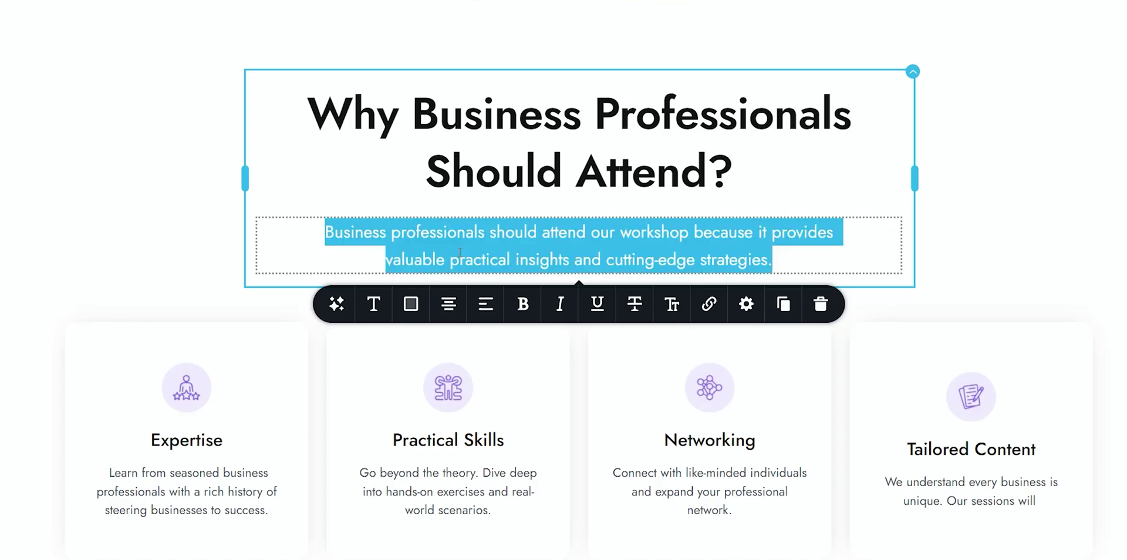
{"action": "left_click", "coordinate": [336, 303]}
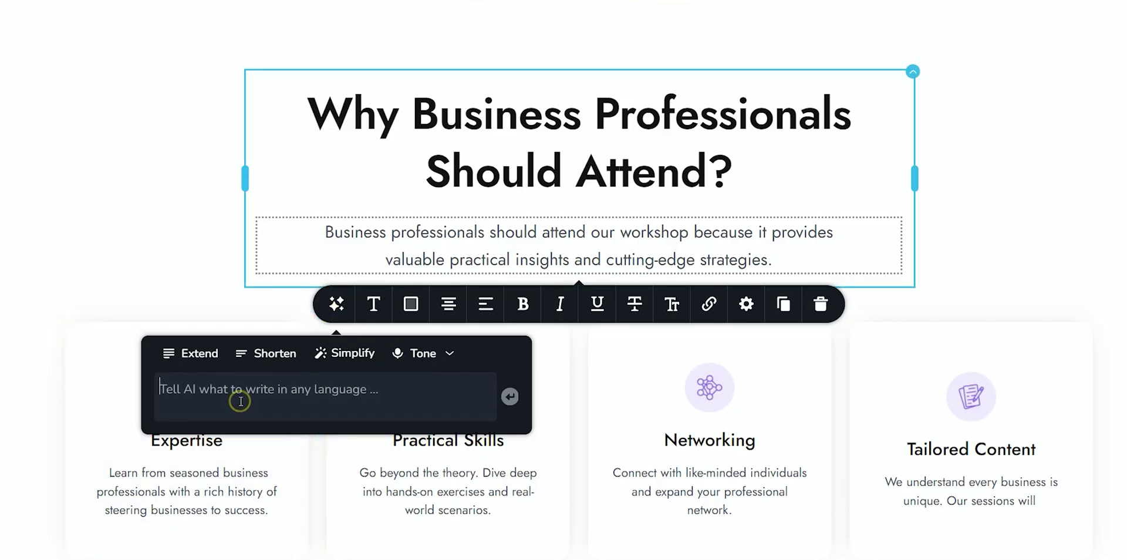
{"action": "key", "text": "ctrl+v"}
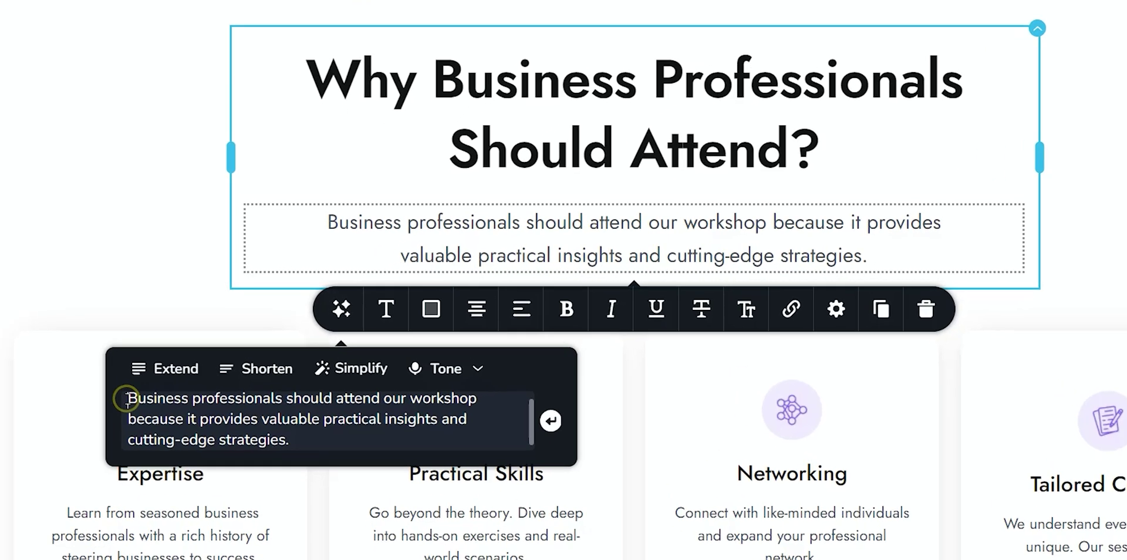
- Put "Write an SEA tagline with keywords:" before the pasted sentence in the AI prompt and generate the tagline
{"action": "left_click", "coordinate": [124, 401]}
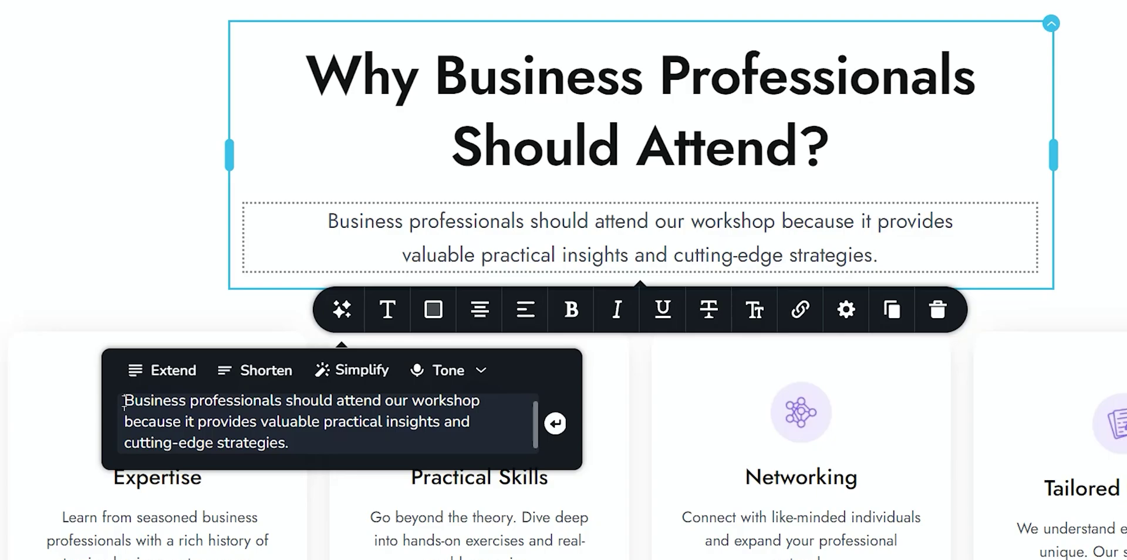
{"action": "type", "text": "Write a"}
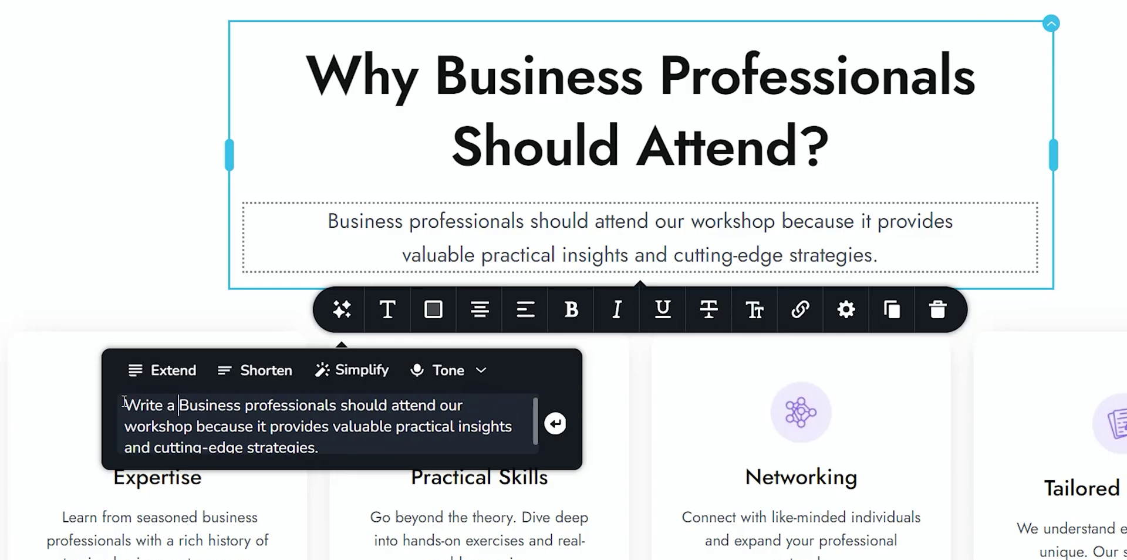
{"action": "type", "text": " SEO"}
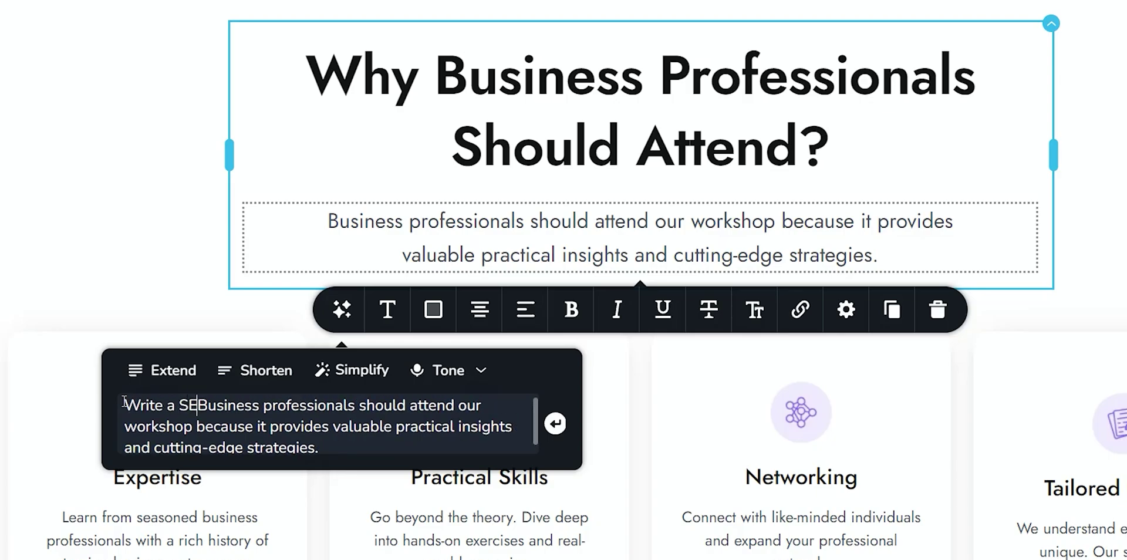
{"action": "key", "text": "BackSpace"}
{"action": "key", "text": "BackSpace"}
{"action": "key", "text": "BackSpace"}
{"action": "key", "text": "BackSpace"}
{"action": "type", "text": "n E"}
{"action": "key", "text": "BackSpace"}
{"action": "type", "text": "SEA "}
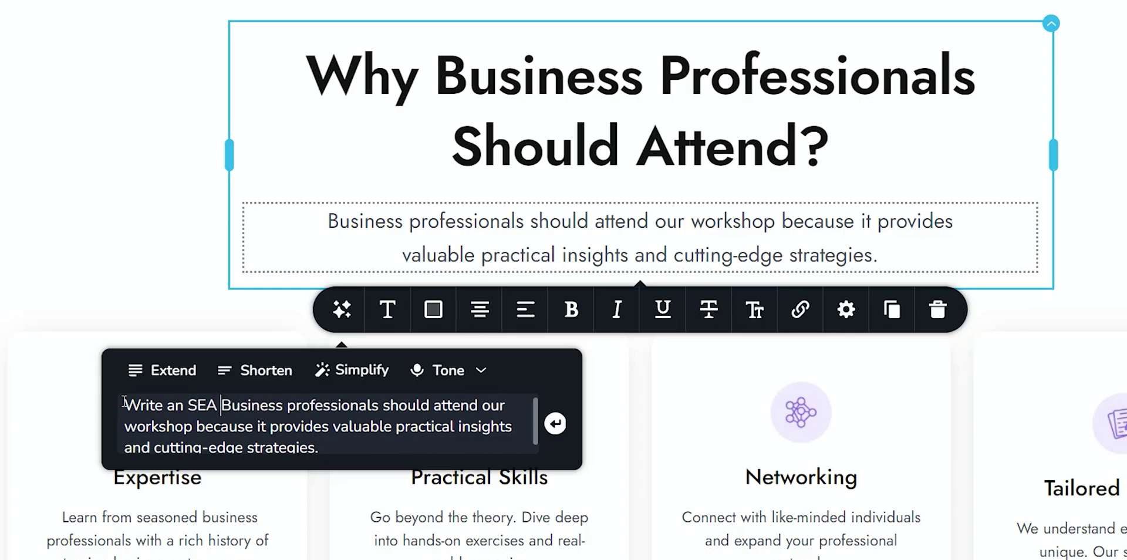
{"action": "type", "text": "tagline with keywords: Business"}
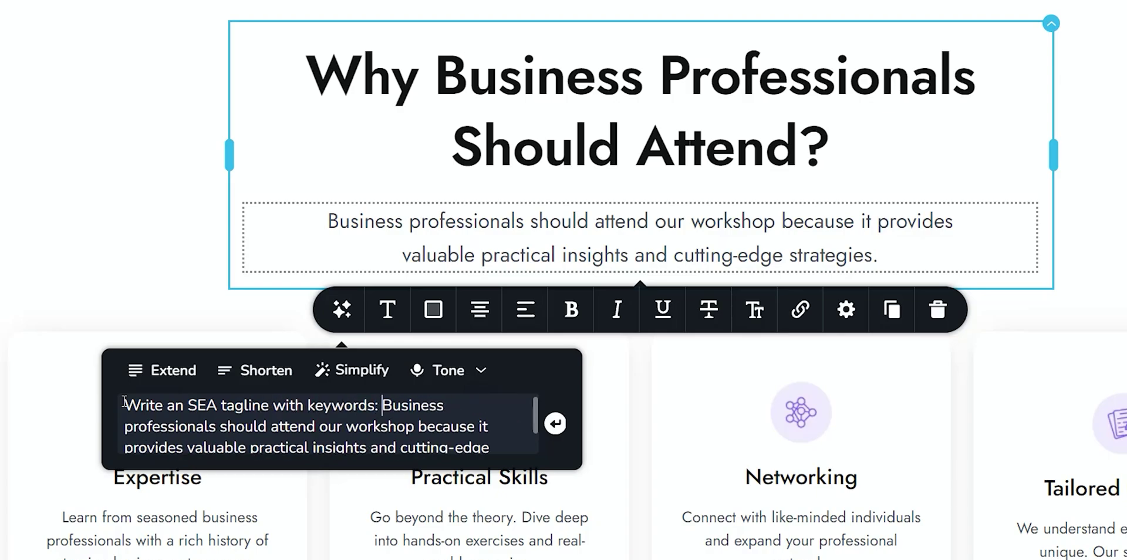
{"action": "key", "text": "Return"}
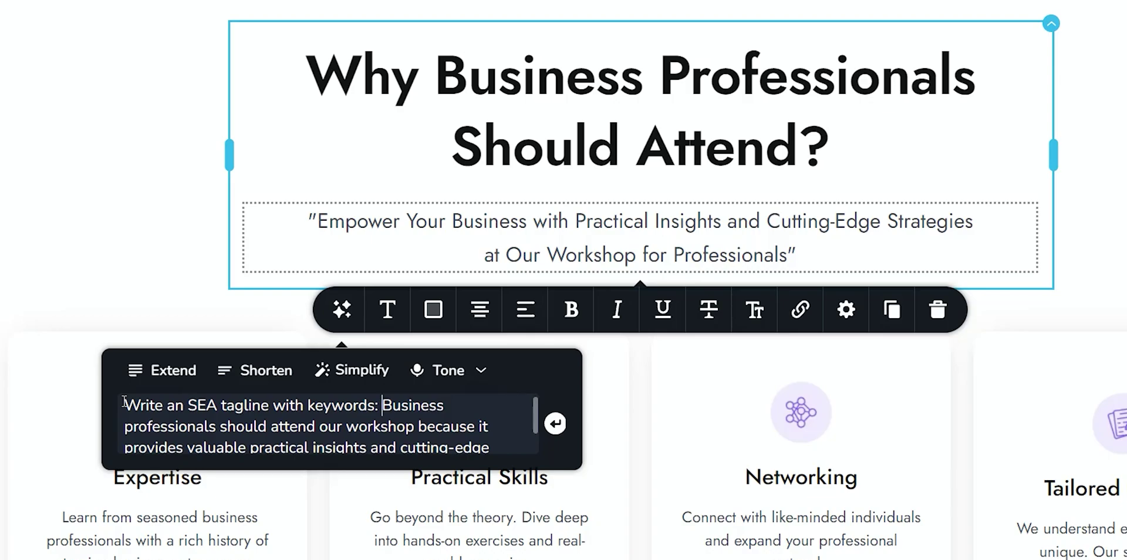
- Correct "SEA" to "SEO" in the AI prompt and regenerate the tagline
{"action": "left_click", "coordinate": [219, 405]}
{"action": "key", "text": "BackSpace"}
{"action": "type", "text": "O"}
{"action": "key", "text": "Return"}
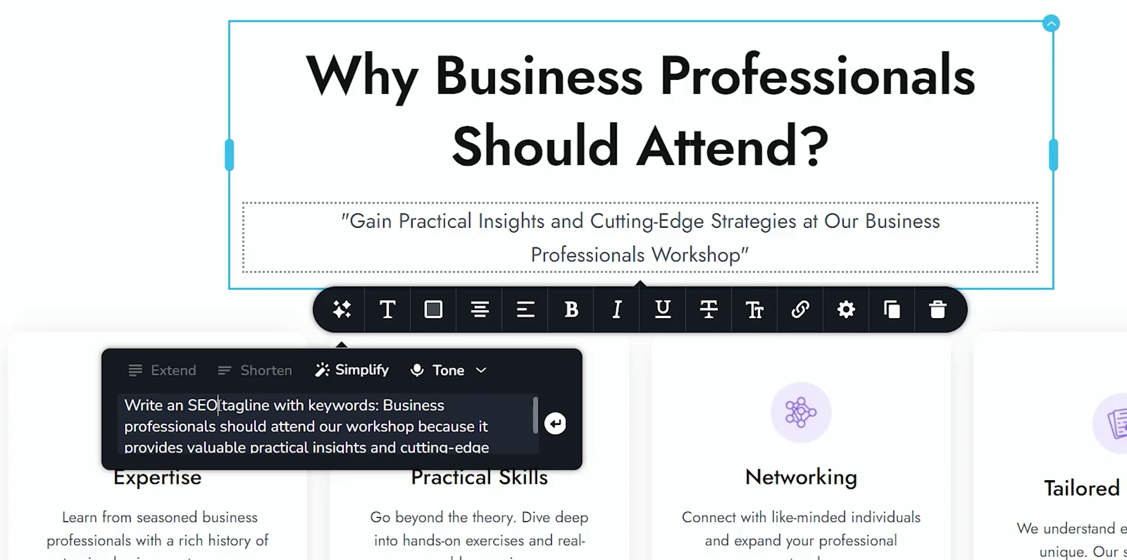
- Change the start of the AI prompt to "Write a strong SEO tagline" and regenerate the tagline
{"action": "left_click", "coordinate": [178, 405]}
{"action": "key", "text": "BackSpace"}
{"action": "type", "text": "strong"}
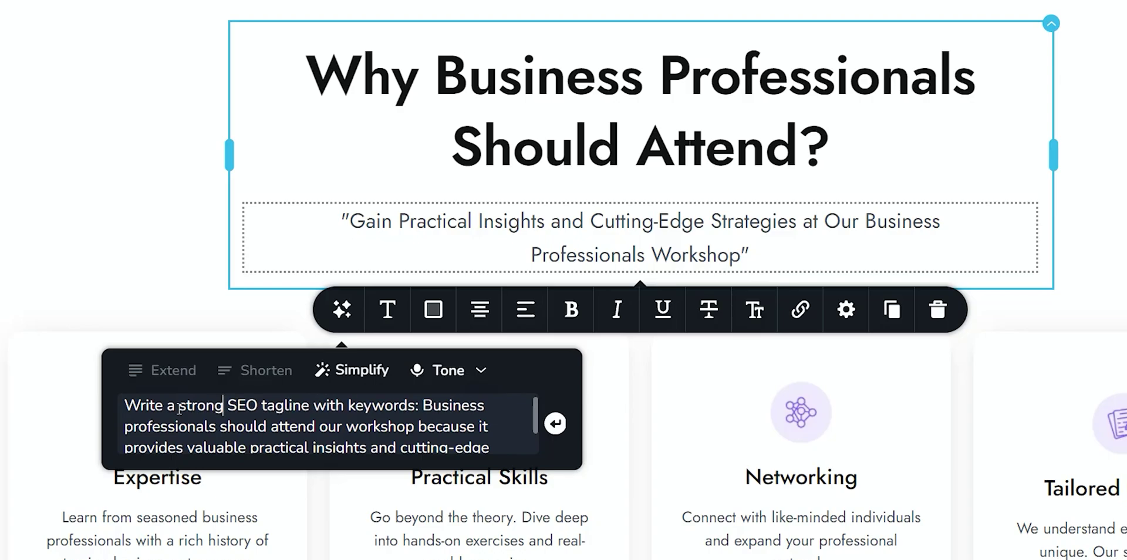
{"action": "key", "text": "Return"}
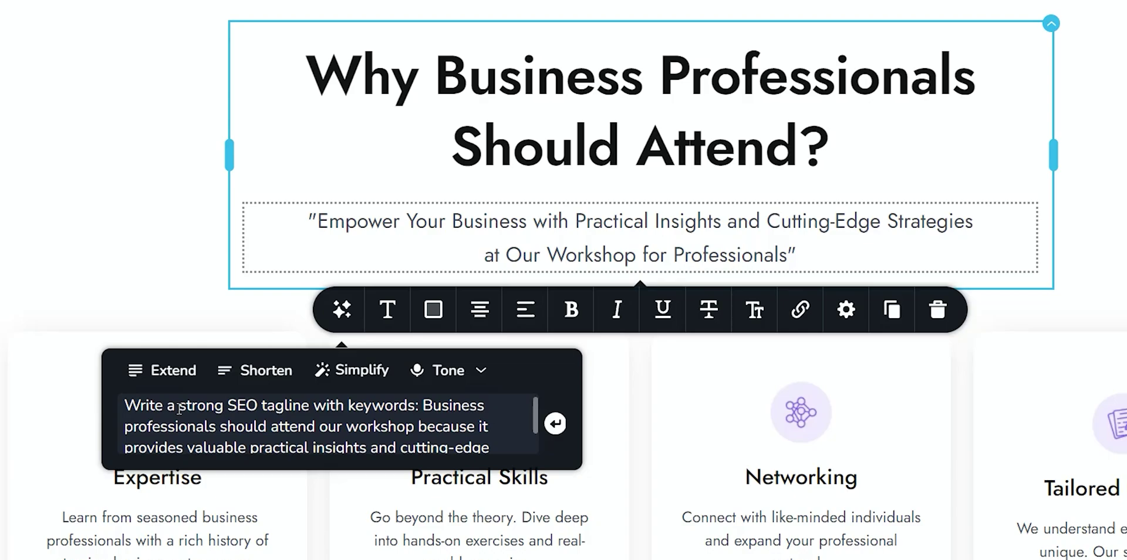
- Replace "strong" with "professional" in the AI prompt and regenerate the tagline
{"action": "double_click", "coordinate": [183, 409]}
{"action": "key", "text": "BackSpace"}
{"action": "type", "text": "professional"}
{"action": "key", "text": "Return"}
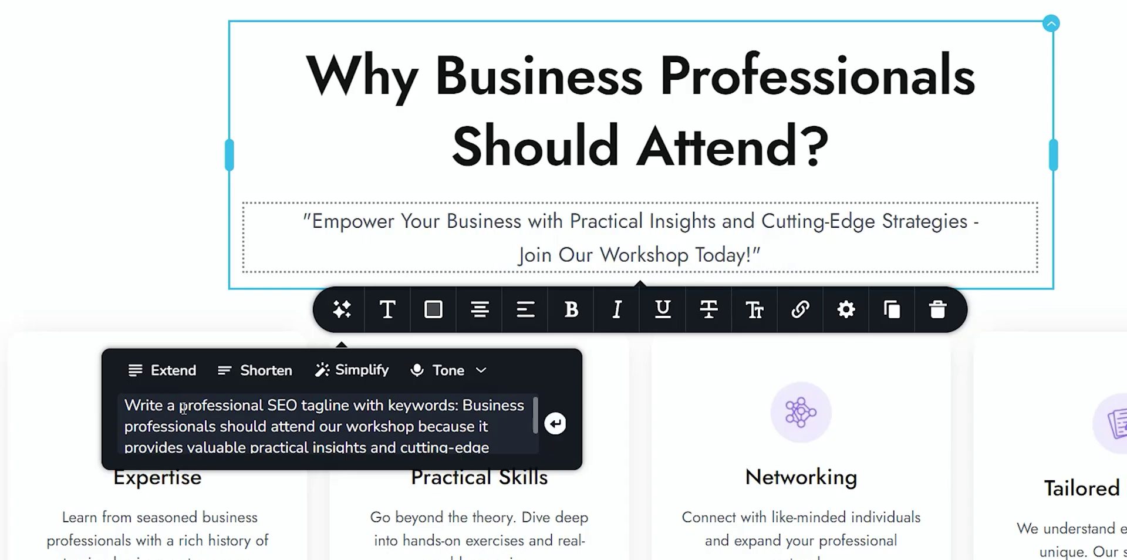
- Replace "professional" with "teaser" before "SEO tagline" in the AI prompt and regenerate the text
{"action": "double_click", "coordinate": [183, 409]}
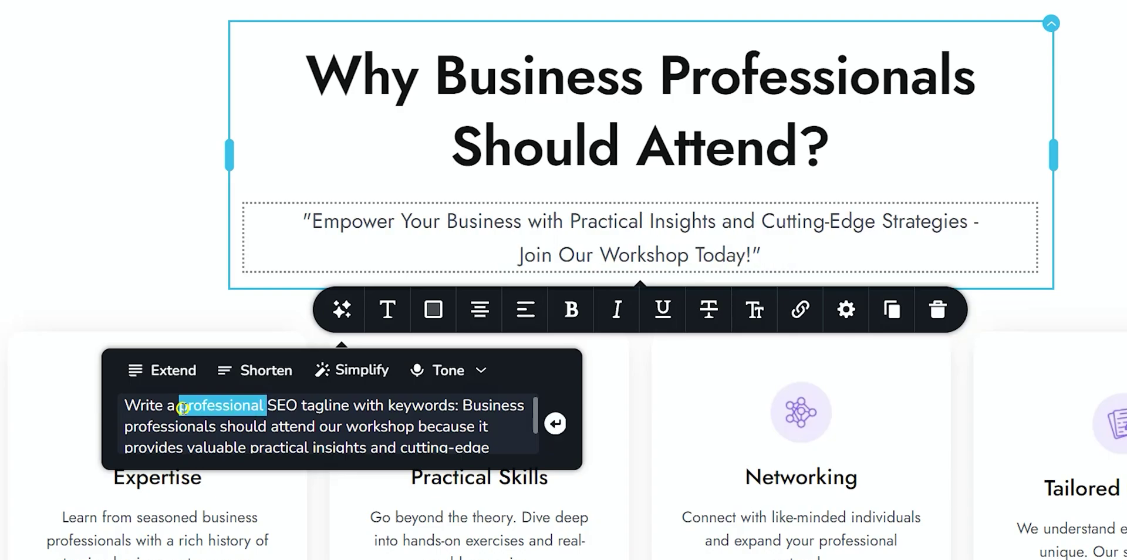
{"action": "type", "text": "teaser"}
{"action": "key", "text": "Return"}
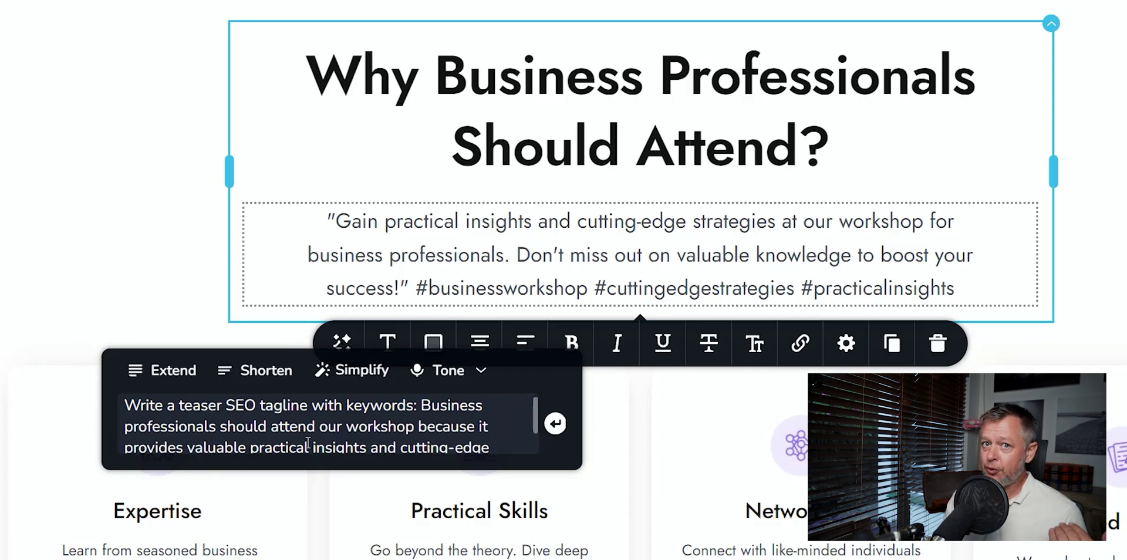
- Select the word "tagline" in the AI prompt for replacement
{"action": "double_click", "coordinate": [290, 406]}
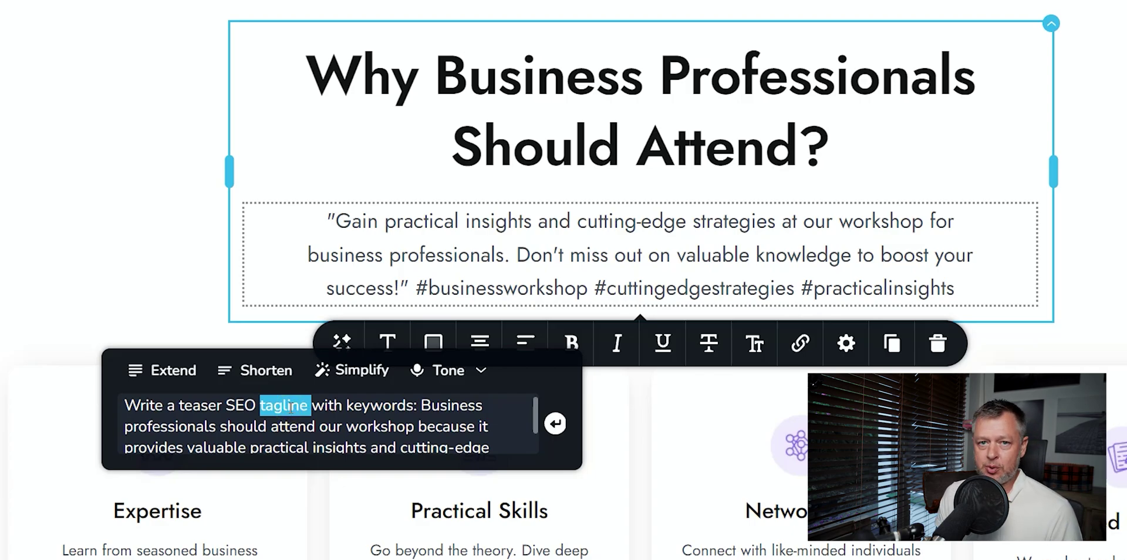